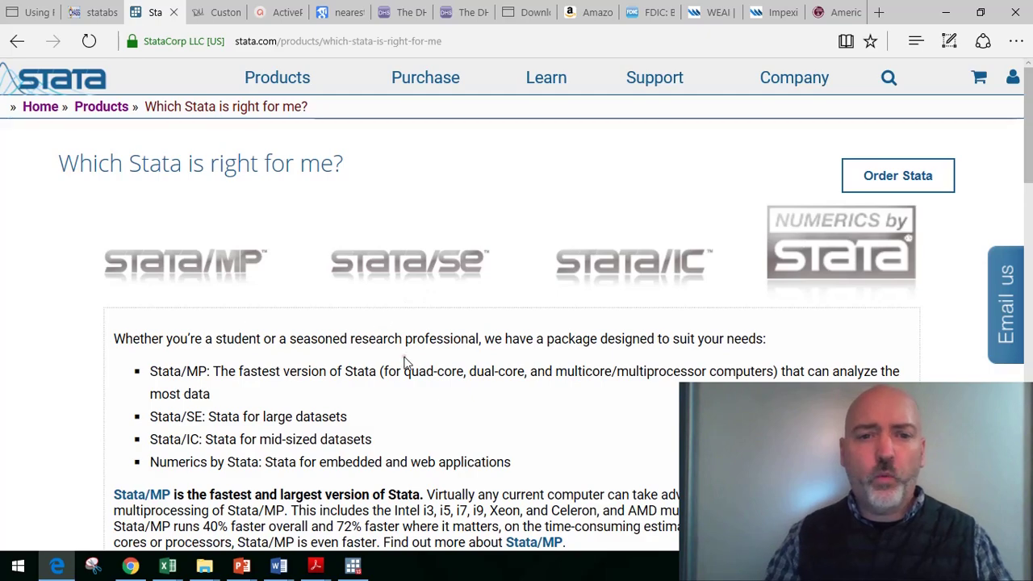
- Scroll down to the Product features table comparing Stata/IC, Stata/SE and Stata/MP limits
scroll(403, 359, down, 3)
scroll(405, 357, down, 7)
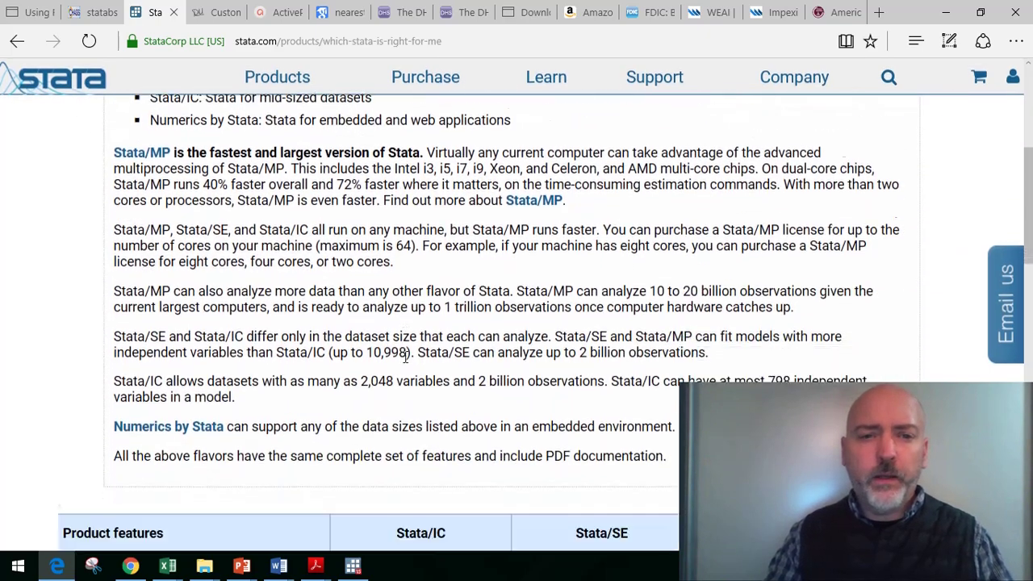
scroll(406, 357, down, 2)
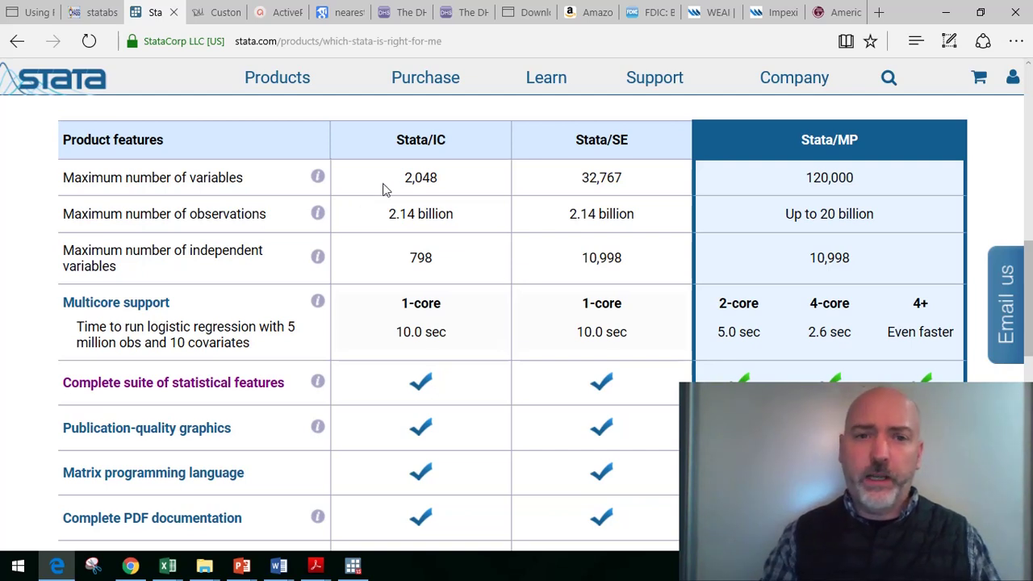
double_click(403, 186)
triple_click(440, 214)
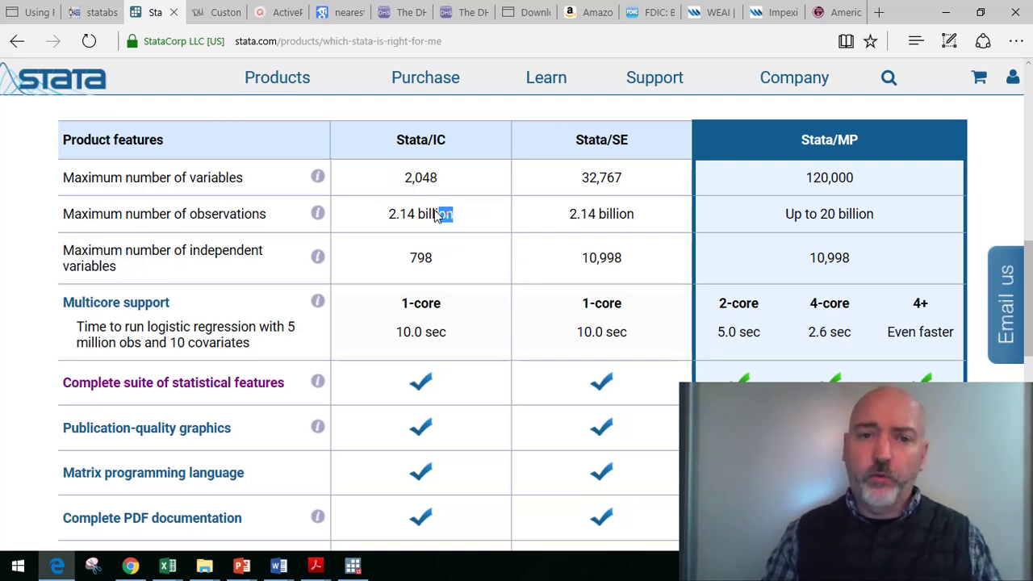
double_click(418, 260)
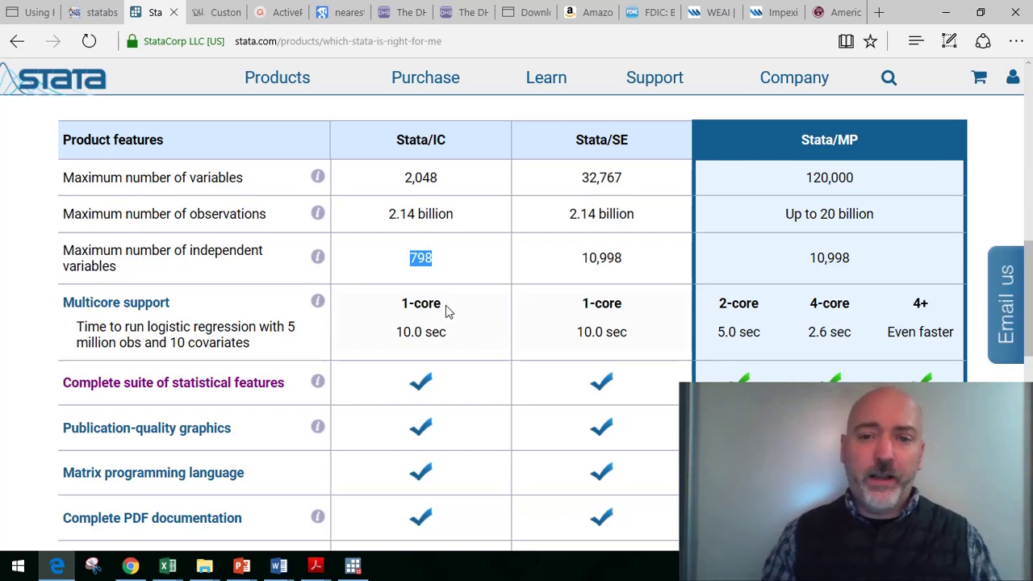
scroll(447, 313, down, 1)
scroll(446, 309, down, 2)
scroll(446, 308, down, 4)
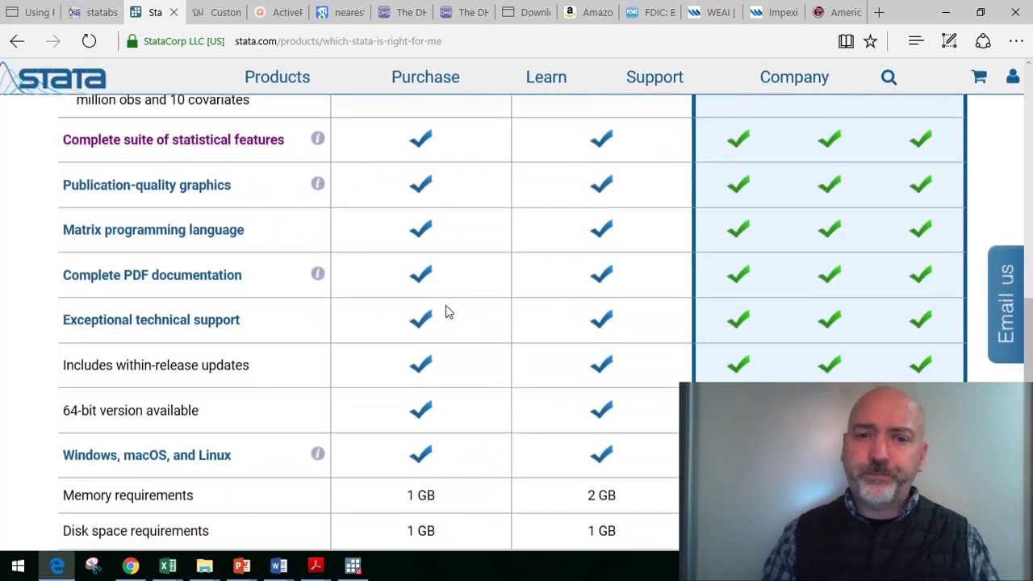
scroll(447, 310, up, 6)
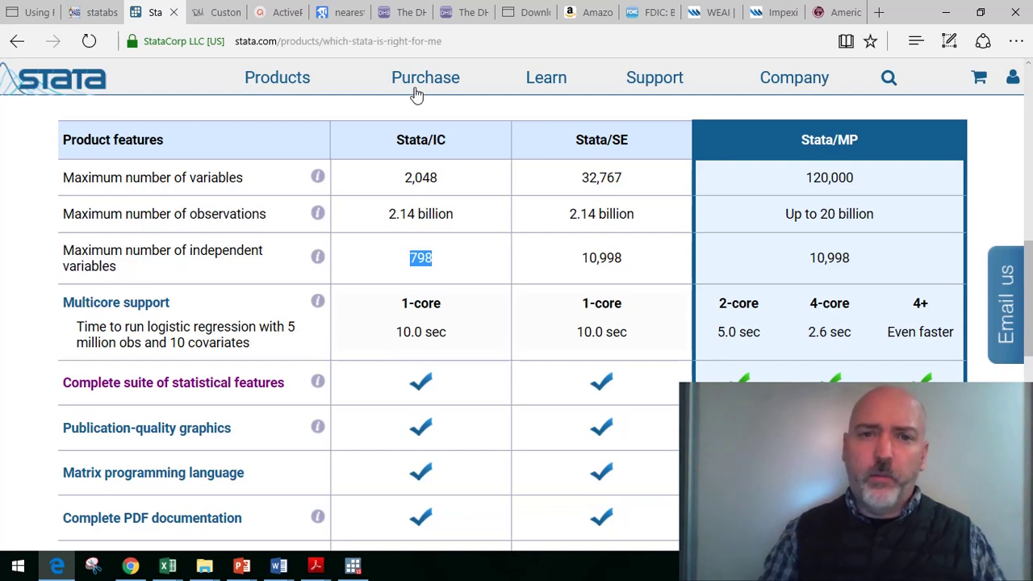
mouse_move(423, 83)
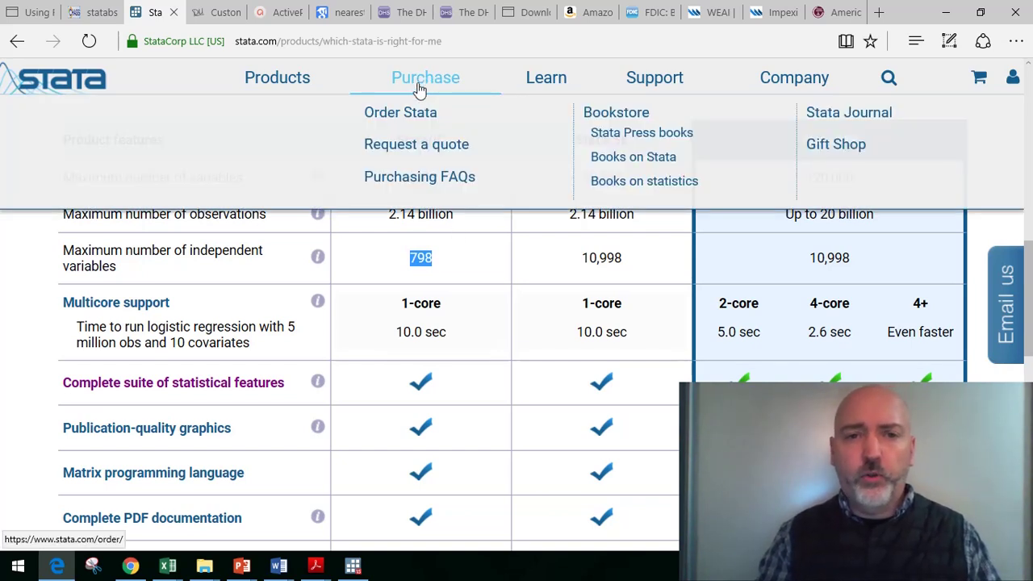
- Order Stata for the United States and open the Student new-purchase pricing
click(407, 115)
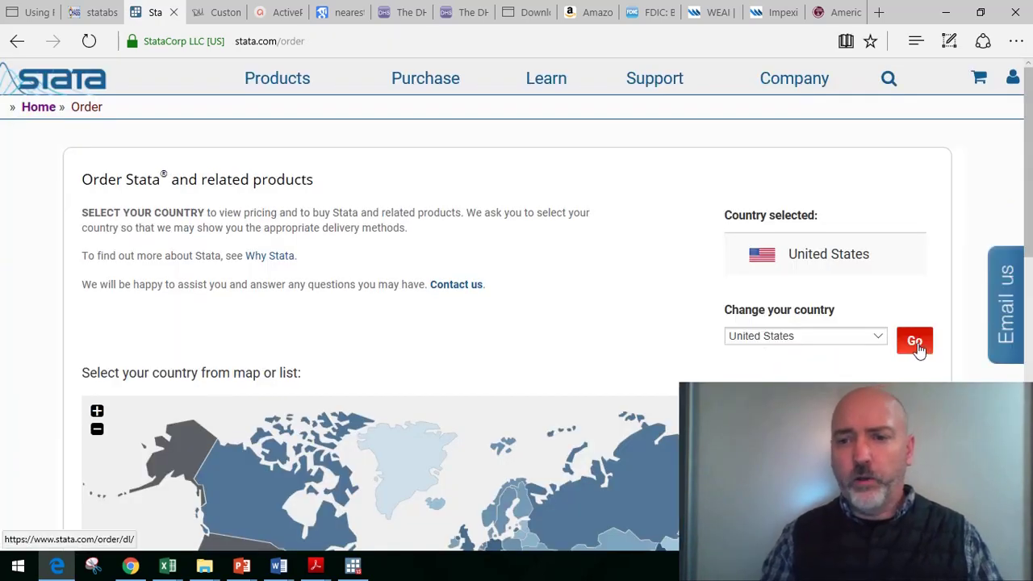
click(915, 342)
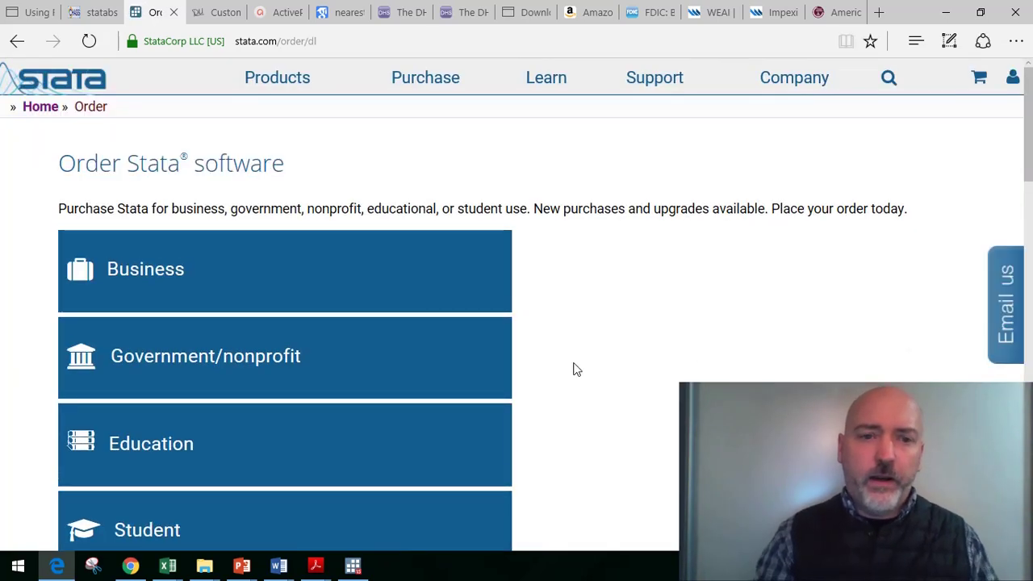
scroll(569, 368, down, 1)
scroll(569, 368, down, 2)
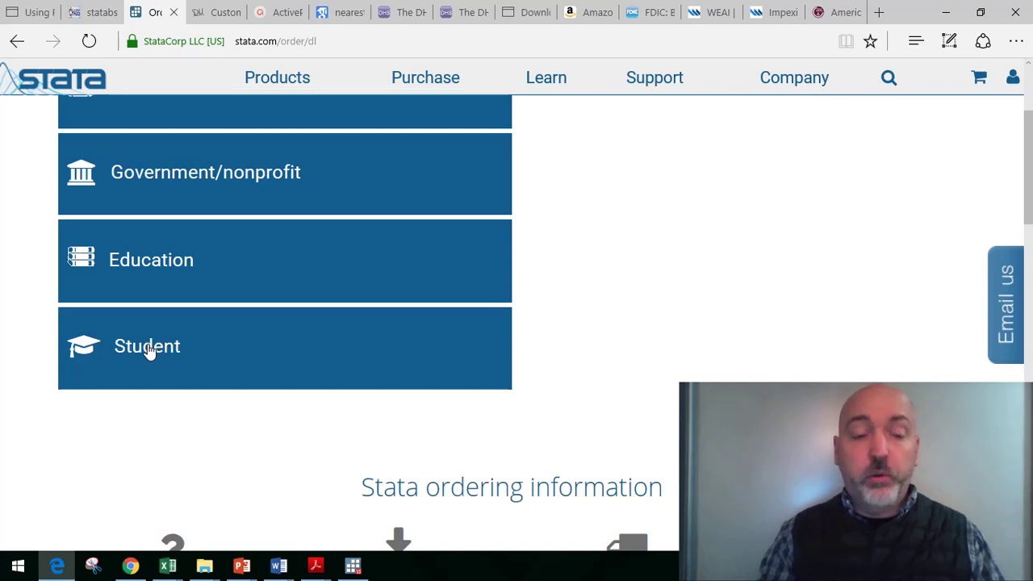
click(149, 349)
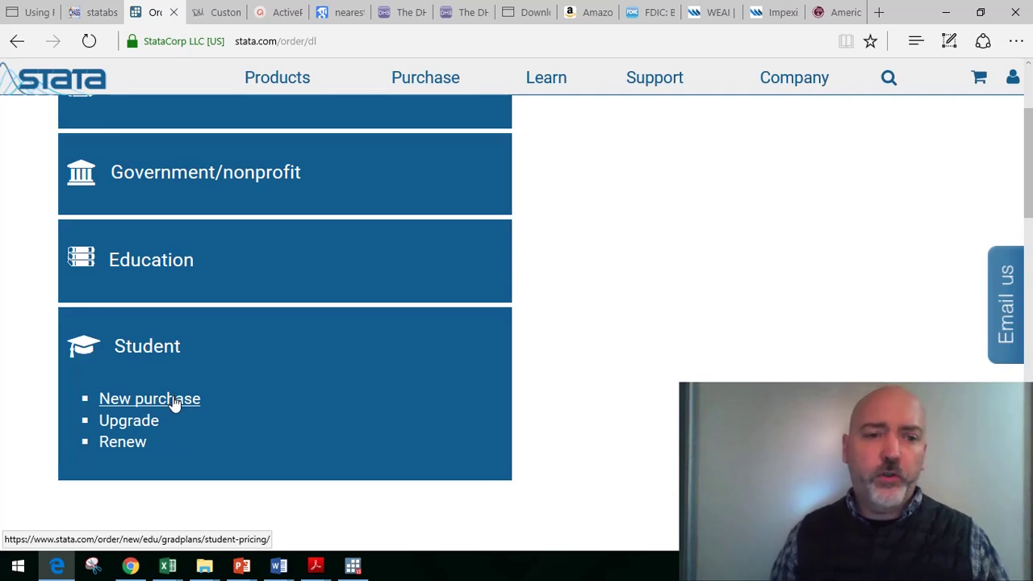
click(173, 402)
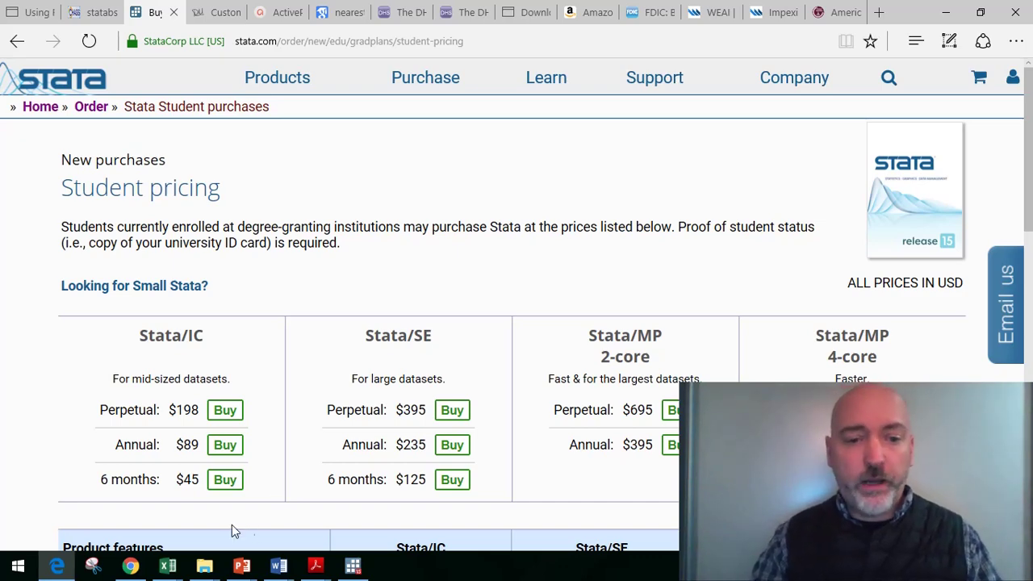
- Switch to Stata and open an empty, untitled Data Editor in edit mode
click(354, 565)
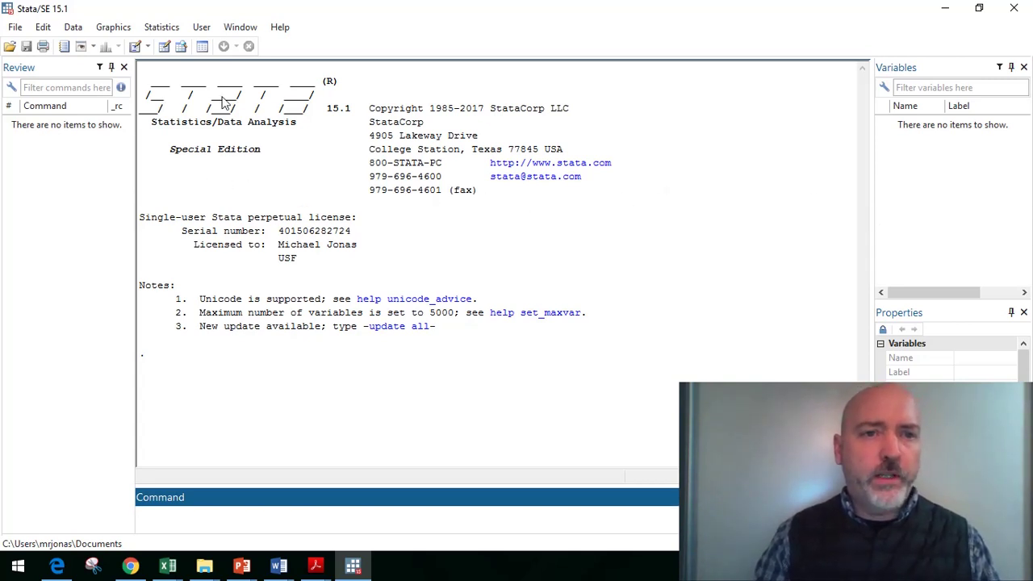
click(161, 47)
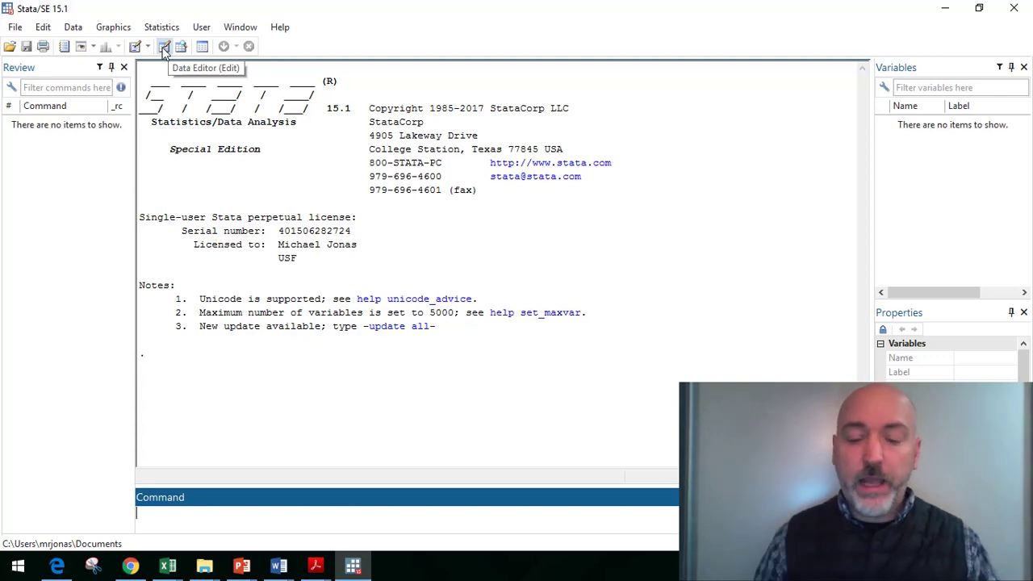
click(164, 48)
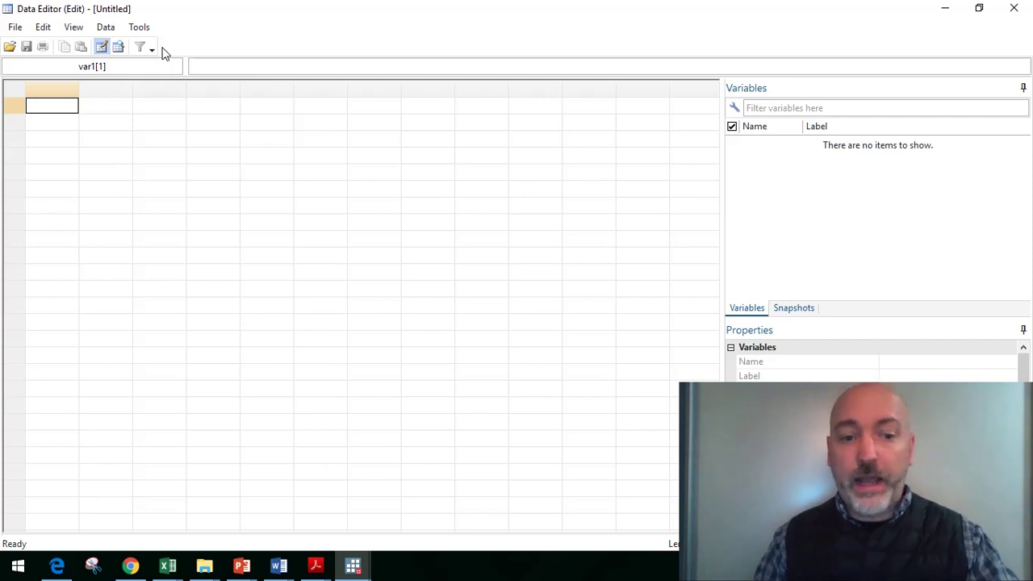
- Enter the var1 values 1, 3, 5, 7, 9 down the first column
text(1)
key(Return)
text(3)
key(Return)
text(5)
key(Return)
key(Return)
text(9)
key(Tab)
key(Up)
key(Up)
key(Up)
key(Up)
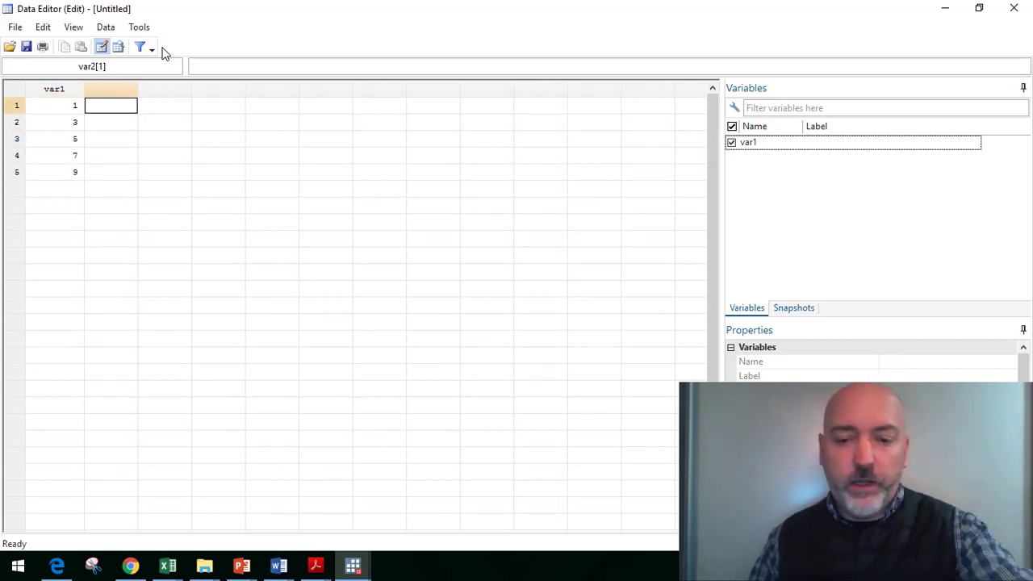
- Enter the var2 values 10, 8, 5, 3, 1 down the second column
text(10)
key(Return)
text(8)
key(Return)
text(5)
key(Return)
text(3)
key(Return)
text(1)
key(Return)
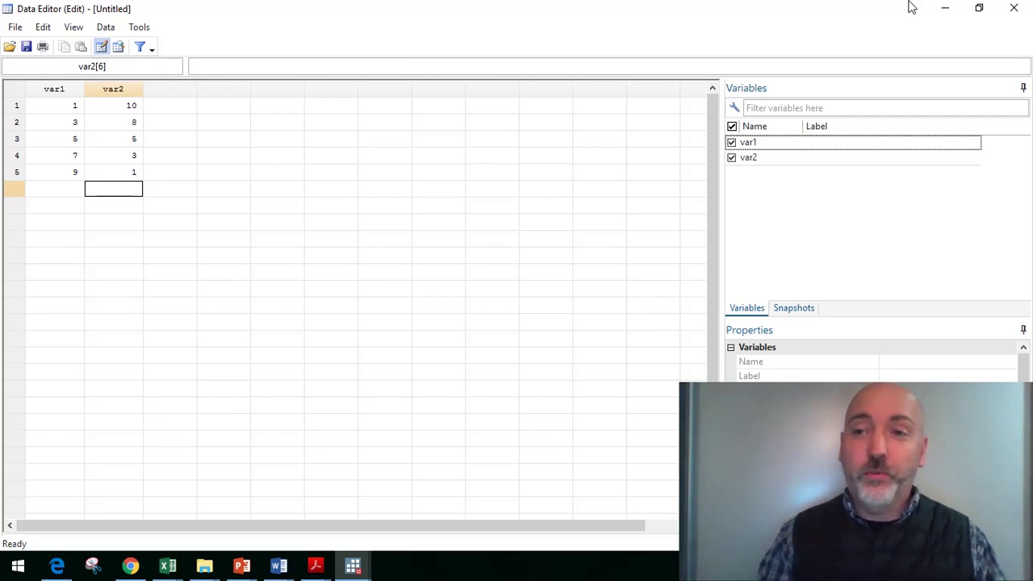
- Close the Data Editor to review the logged commands, then reopen it and select the values
click(1014, 11)
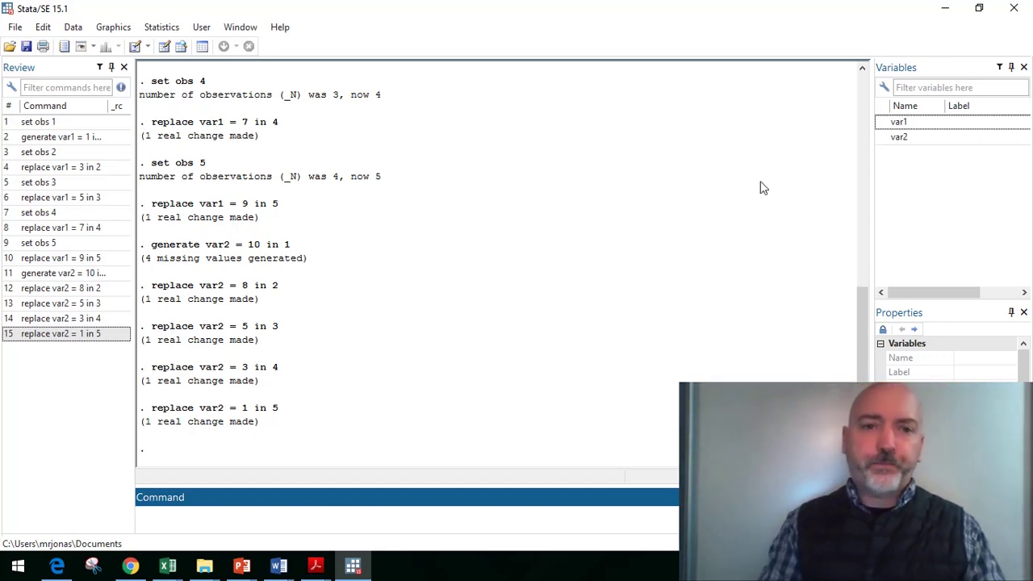
click(163, 47)
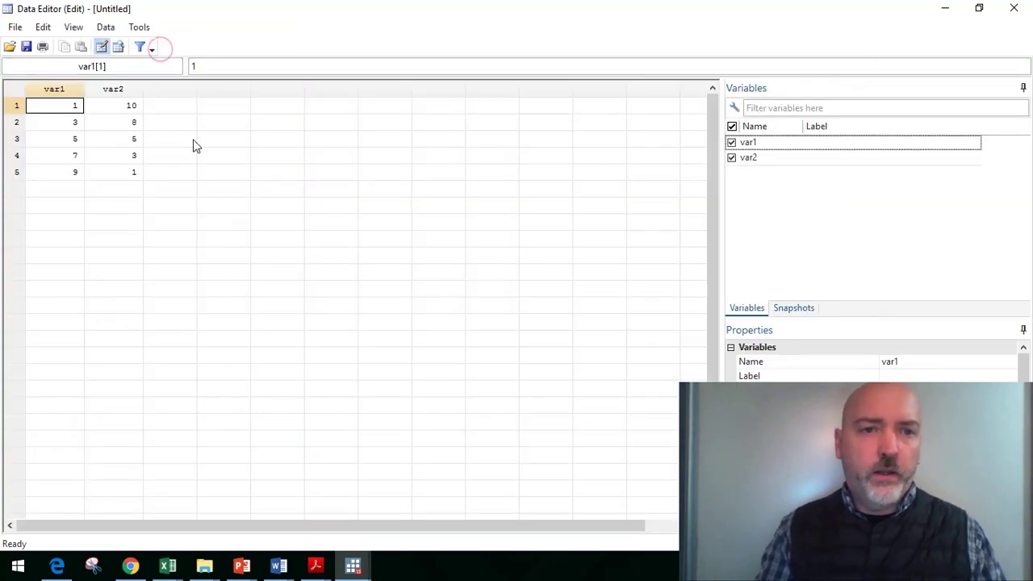
drag(77, 190, 132, 119)
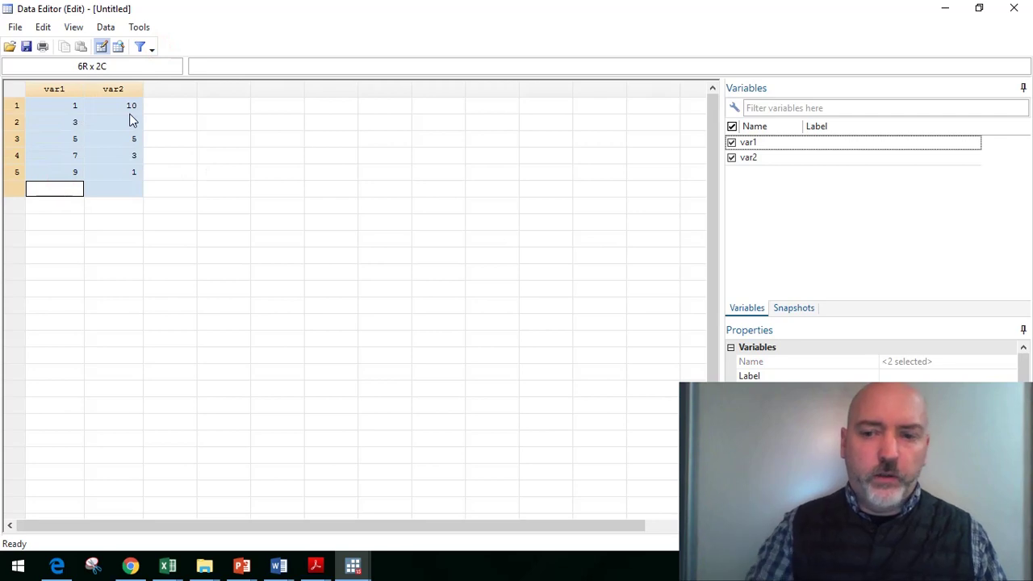
- Delete each var1 and var2 cell so all five observations become missing
click(71, 173)
key(BackSpace)
key(Up)
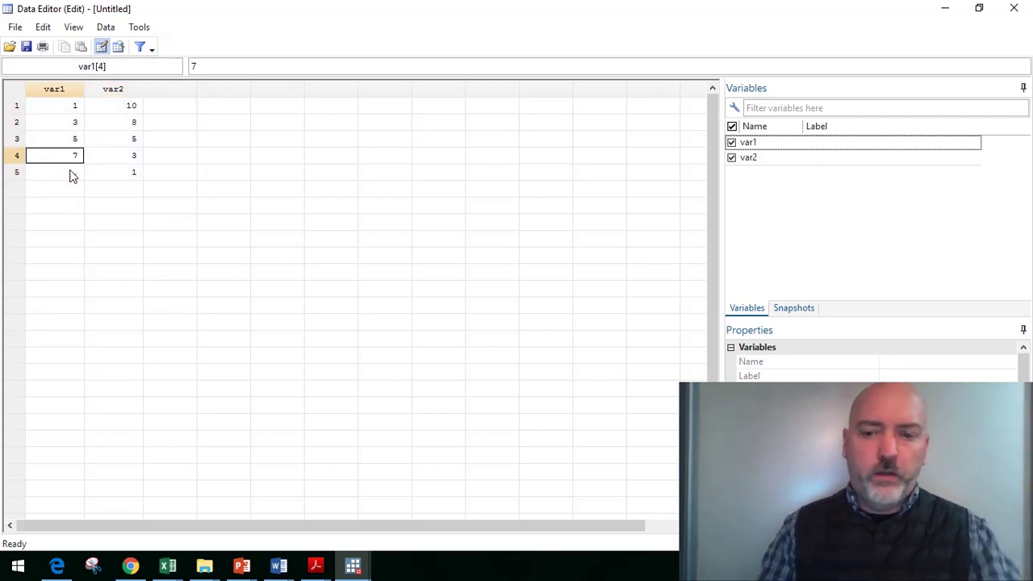
key(BackSpace)
key(Up)
key(BackSpace)
key(Up)
key(BackSpace)
key(Up)
key(BackSpace)
key(Right)
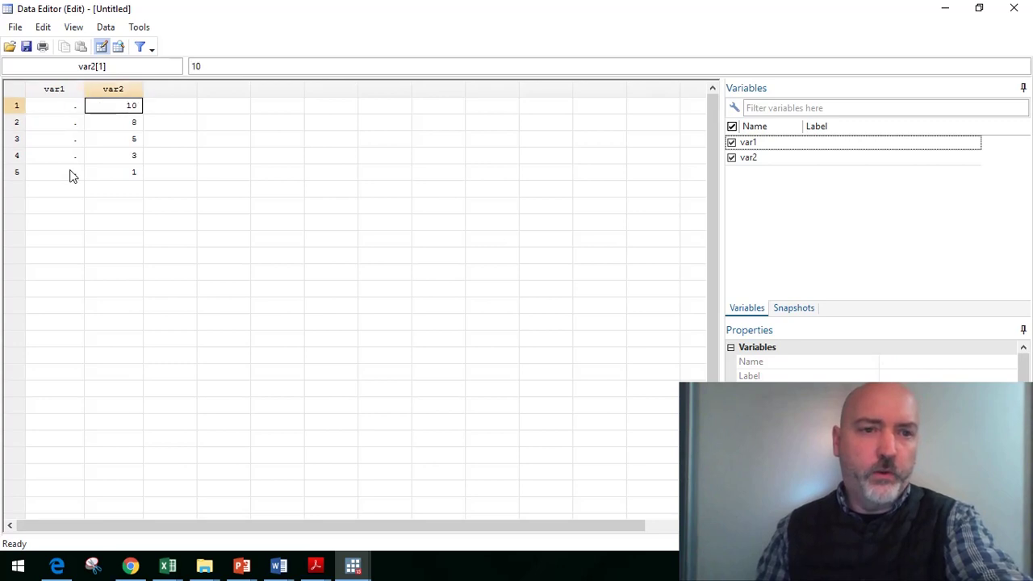
key(BackSpace)
key(Down)
key(BackSpace)
key(Down)
key(BackSpace)
key(Down)
key(Down)
key(BackSpace)
key(Up)
key(BackSpace)
key(Down)
key(Down)
key(Down)
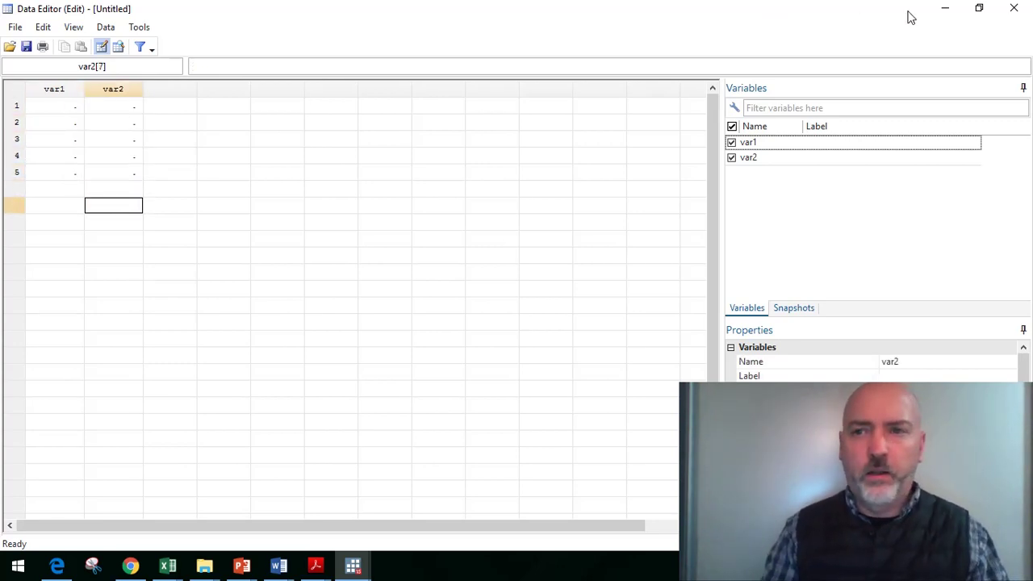
- Close the Data Editor, run 'drop var1 var2', and reopen the now-empty Data Editor
click(1013, 8)
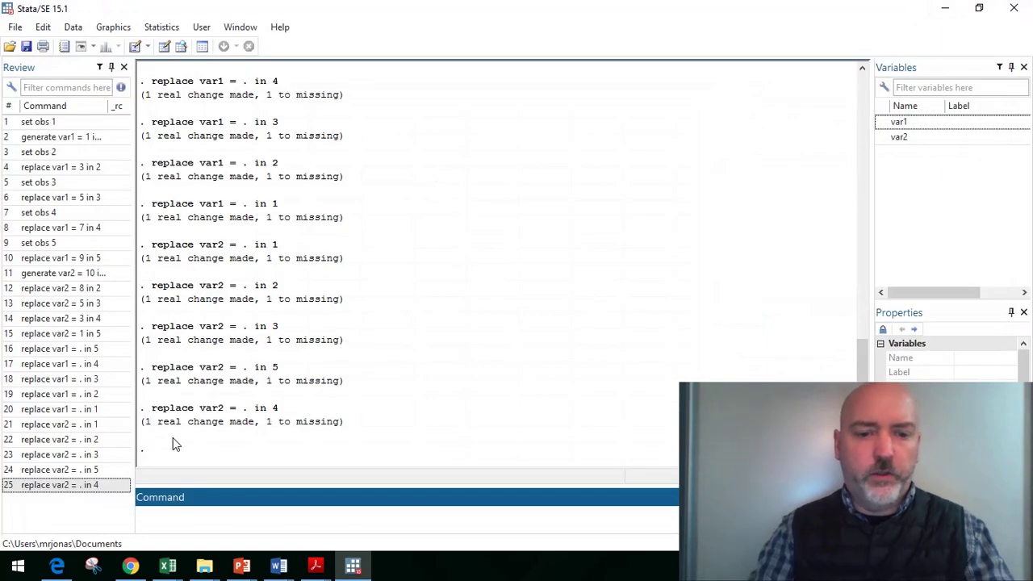
text(drop )
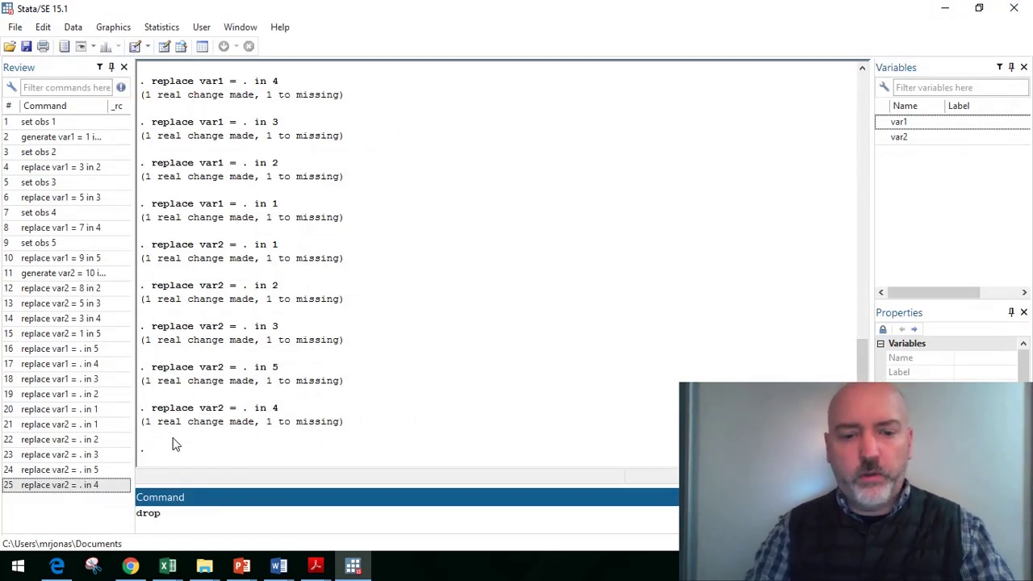
text(var1 var2)
key(Return)
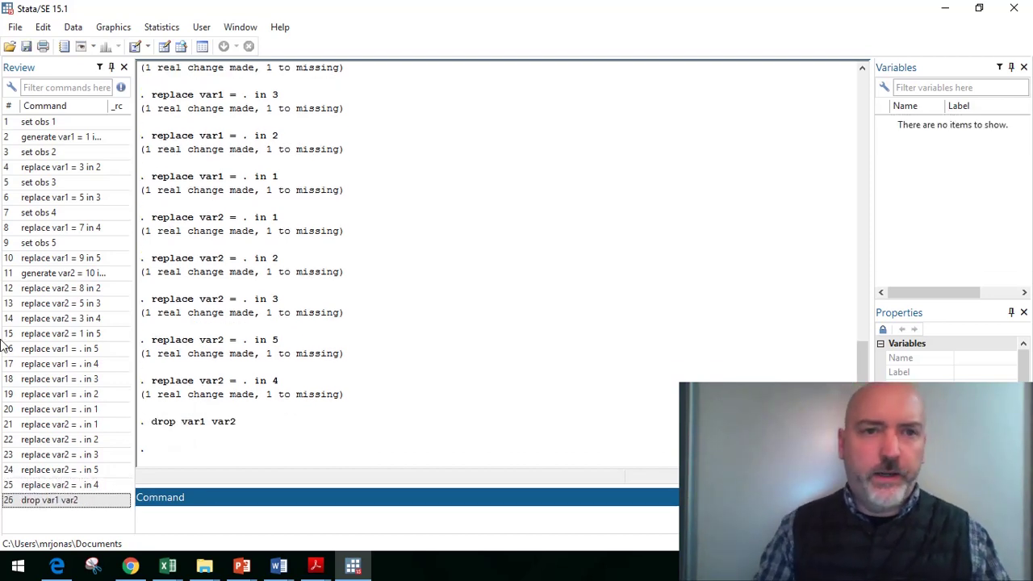
click(163, 47)
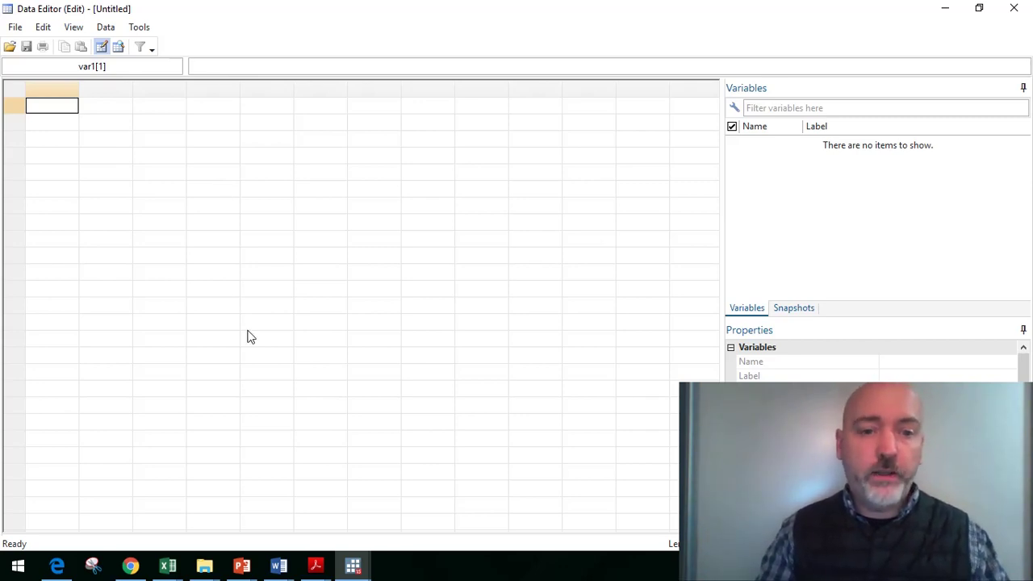
- Copy the x and y data in A1:B6 of EXAMPLE.xlsx, then return to Stata's Data Editor
mouse_move(168, 565)
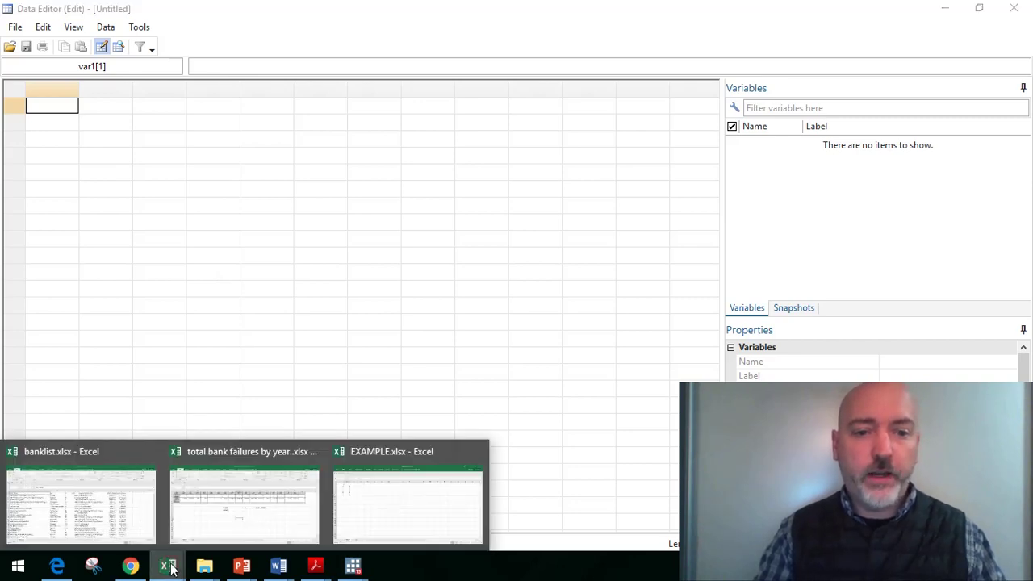
click(407, 508)
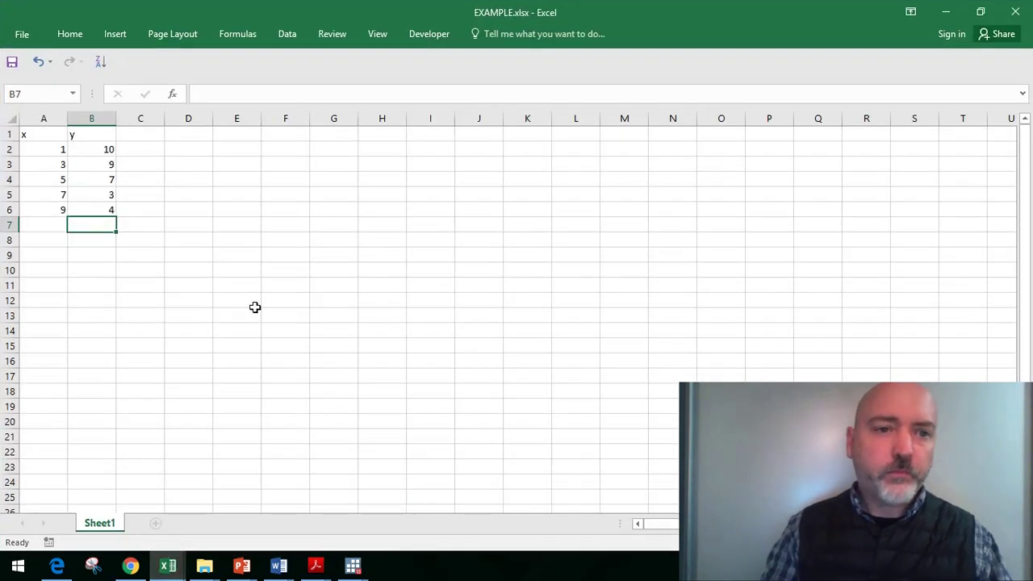
drag(40, 135, 96, 210)
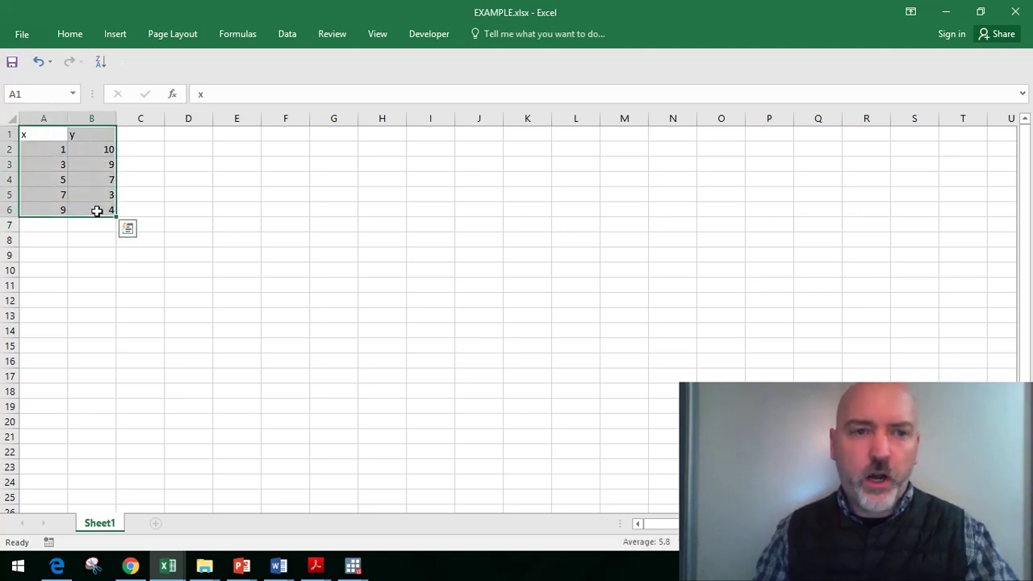
key(ctrl+c)
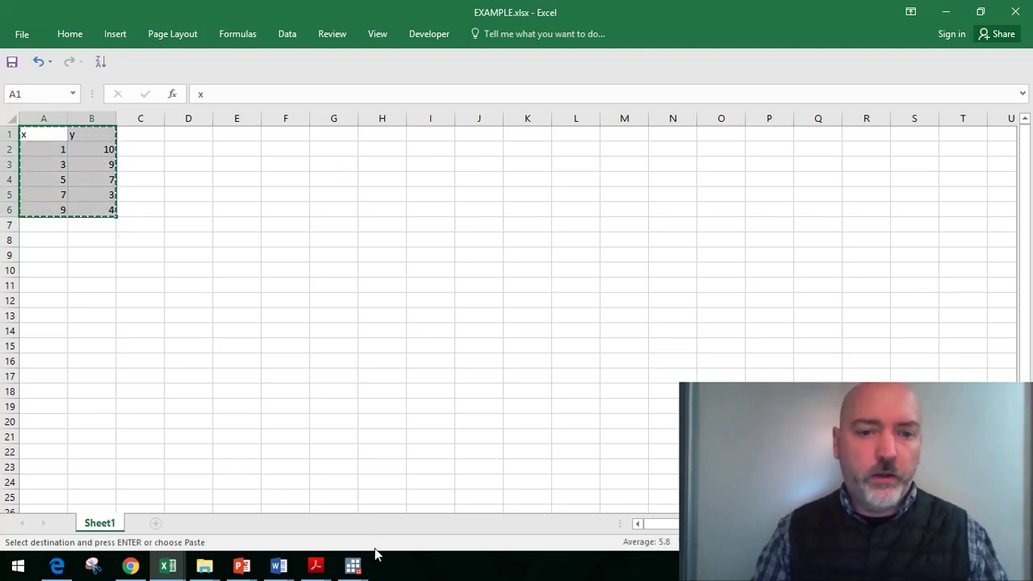
mouse_move(357, 563)
click(418, 513)
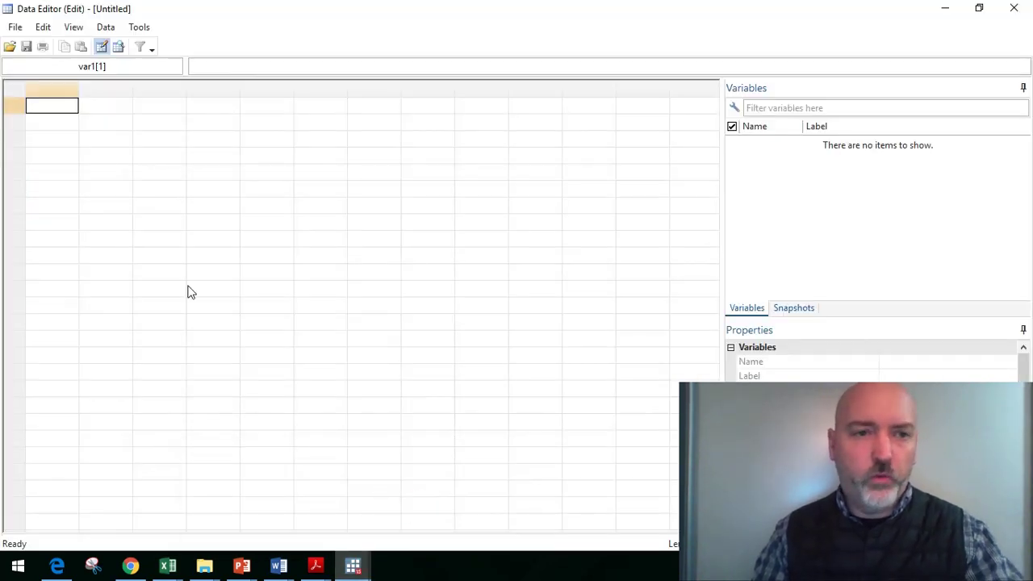
- Paste the Excel data using the first row as variable names, then close the Data Editor
key(ctrl+v)
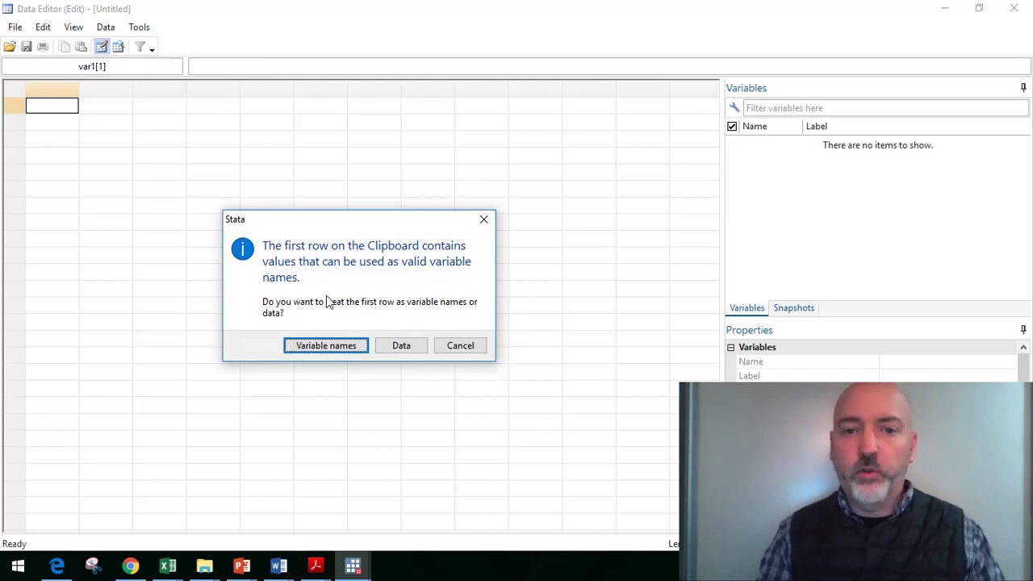
click(326, 347)
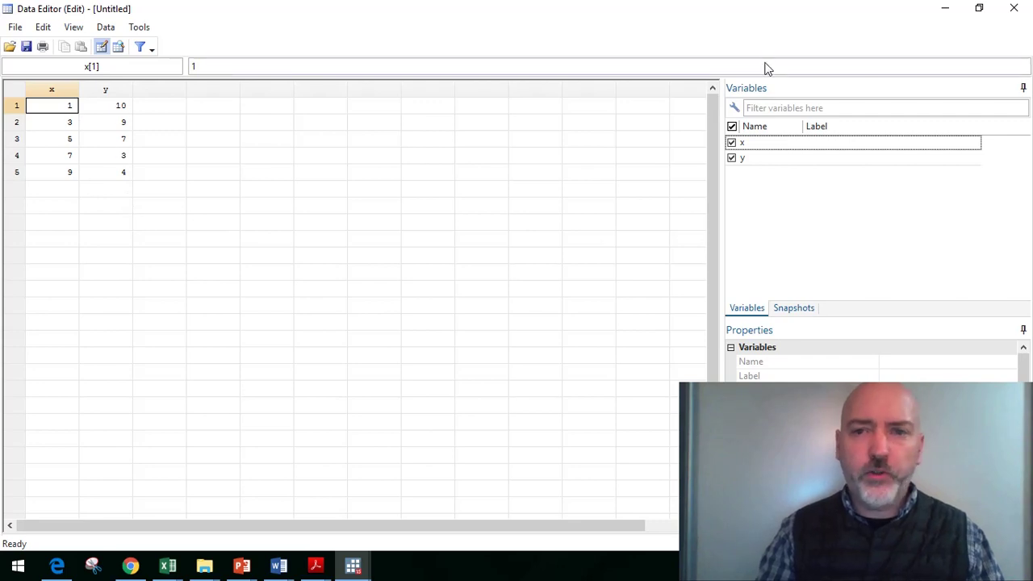
click(1013, 8)
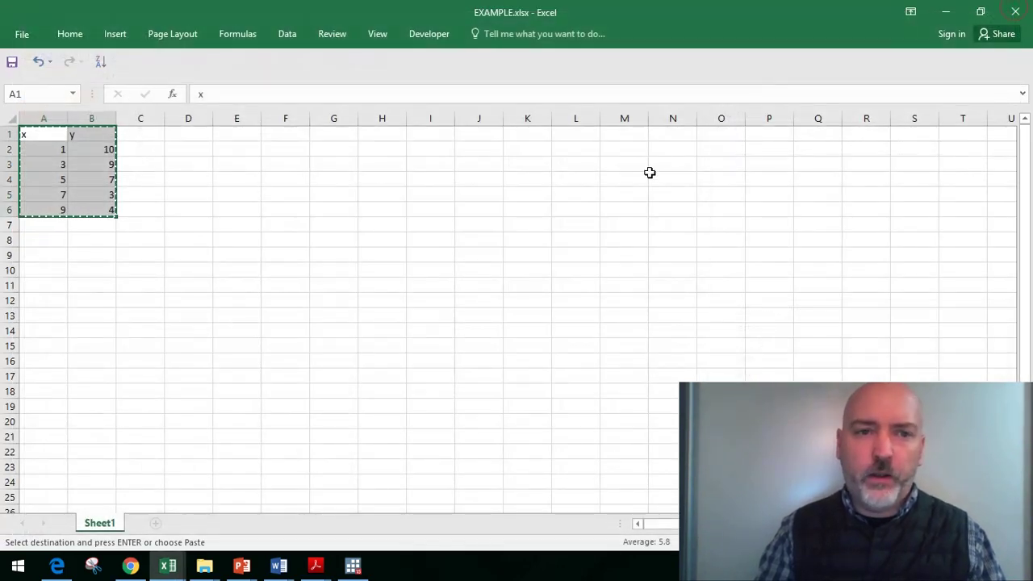
click(353, 565)
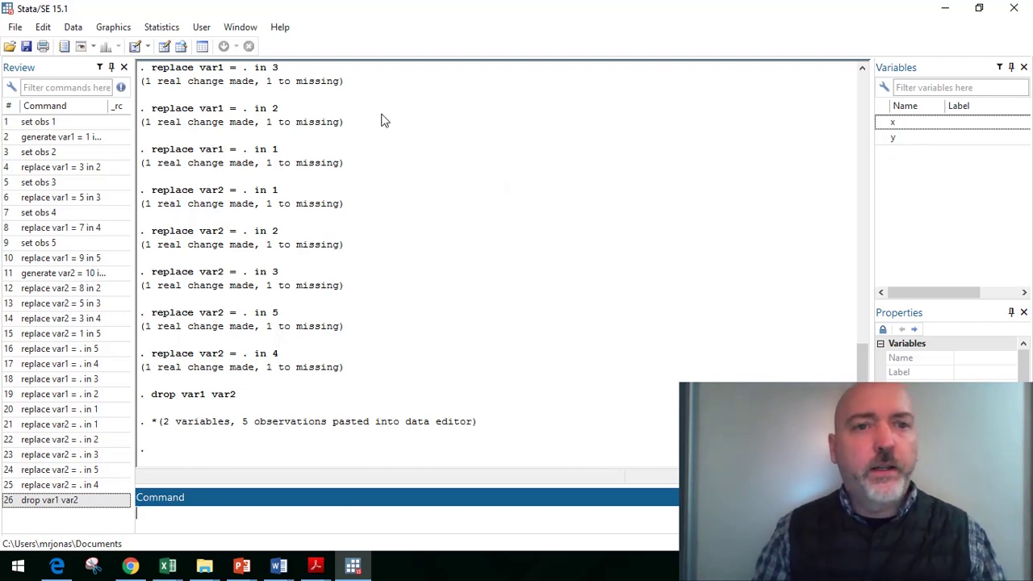
click(160, 31)
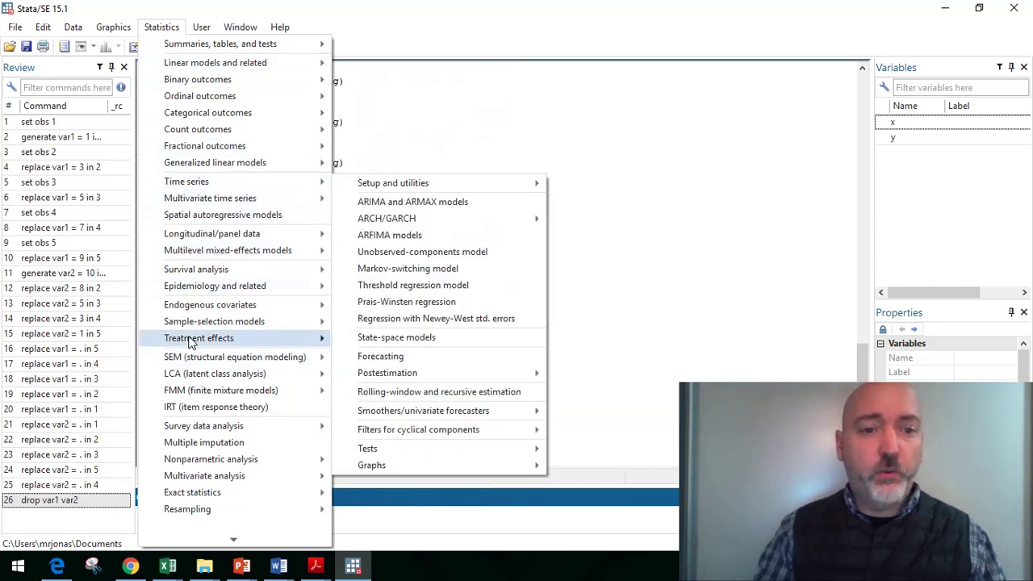
mouse_move(198, 42)
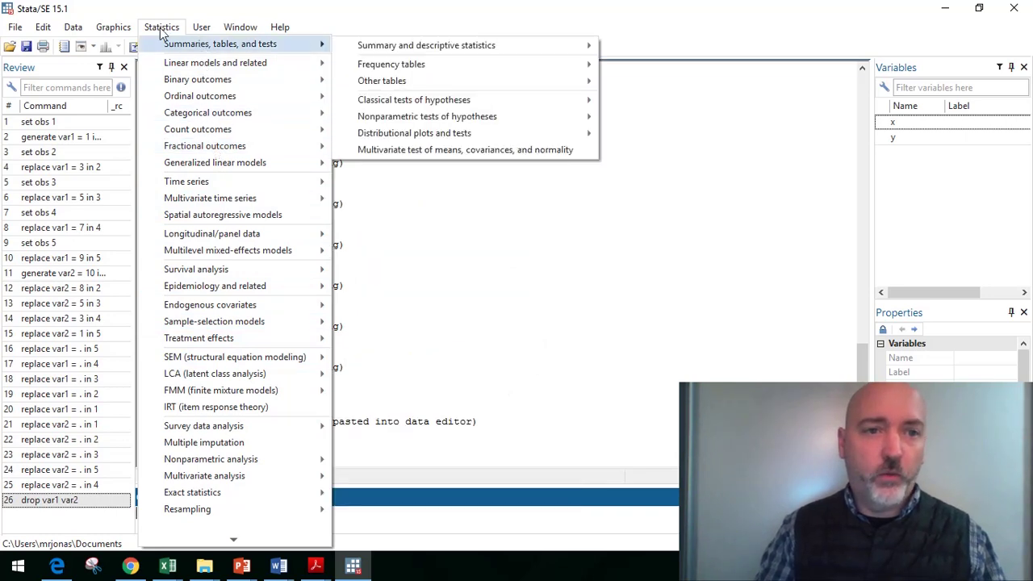
click(162, 29)
click(112, 27)
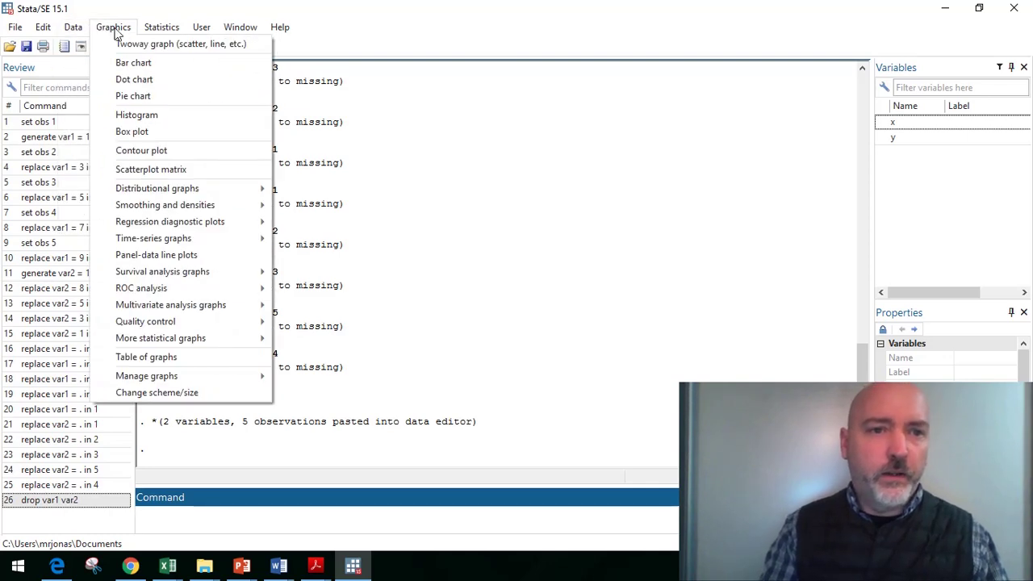
mouse_move(165, 29)
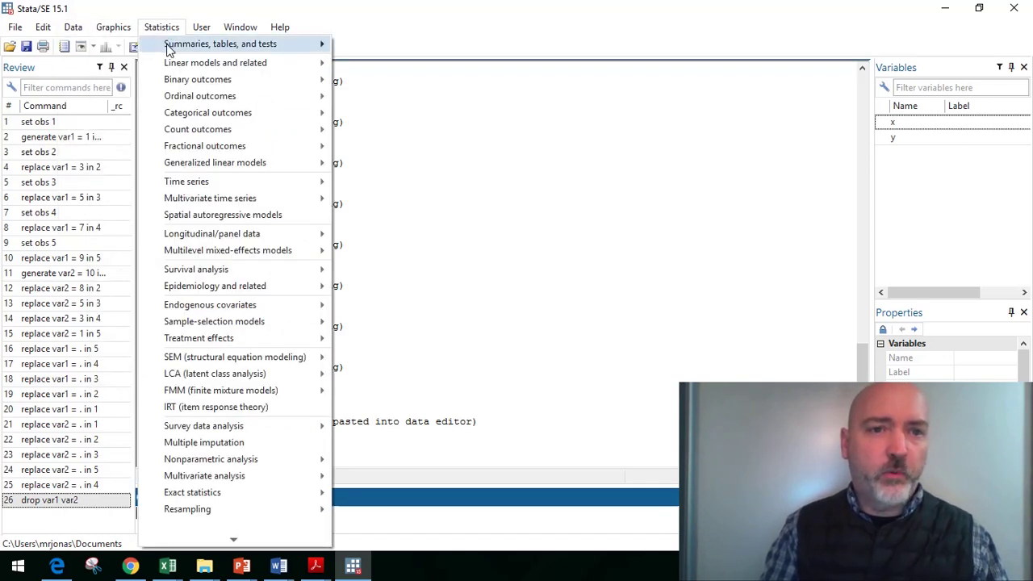
mouse_move(170, 47)
mouse_move(121, 30)
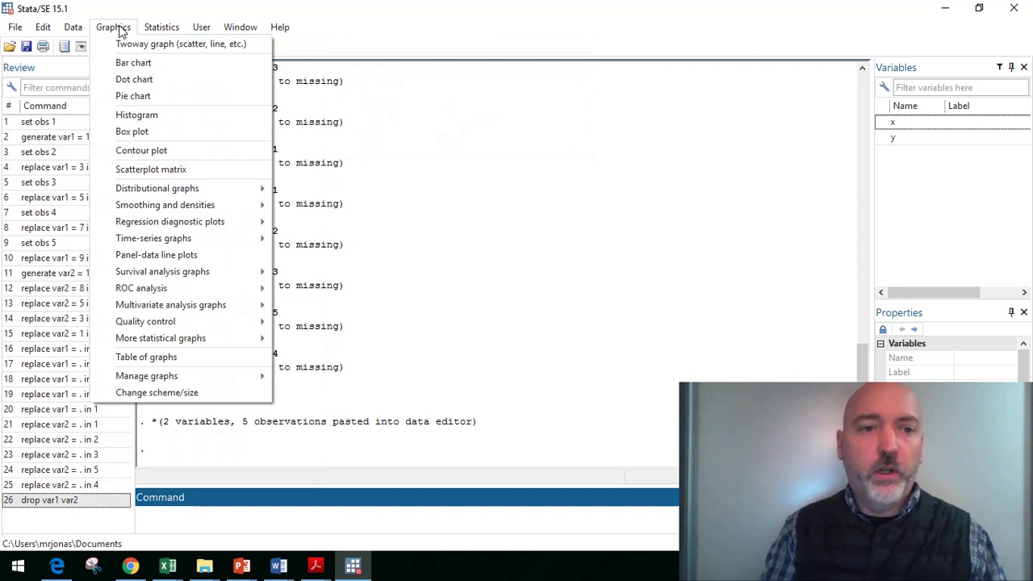
mouse_move(146, 246)
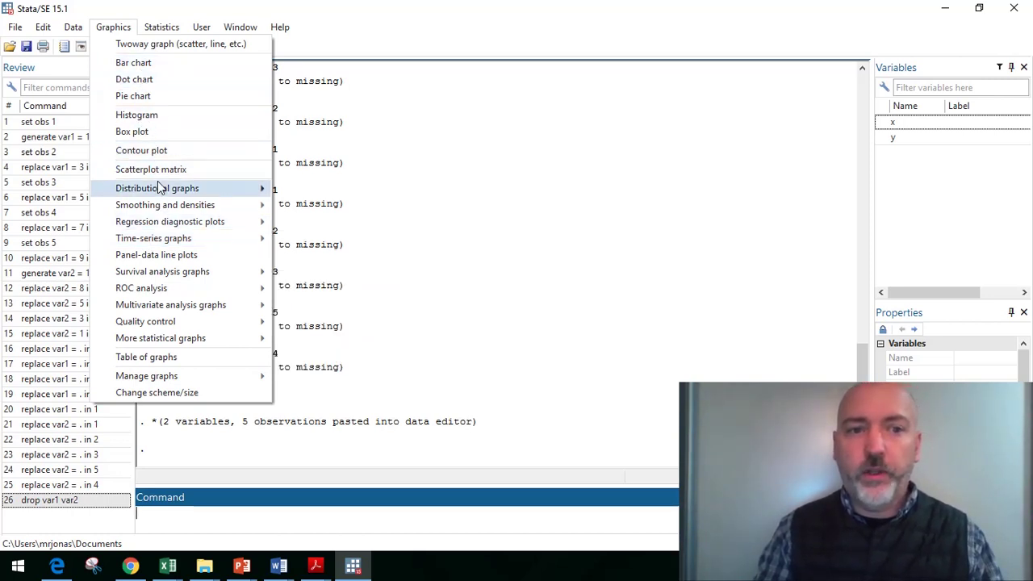
click(157, 29)
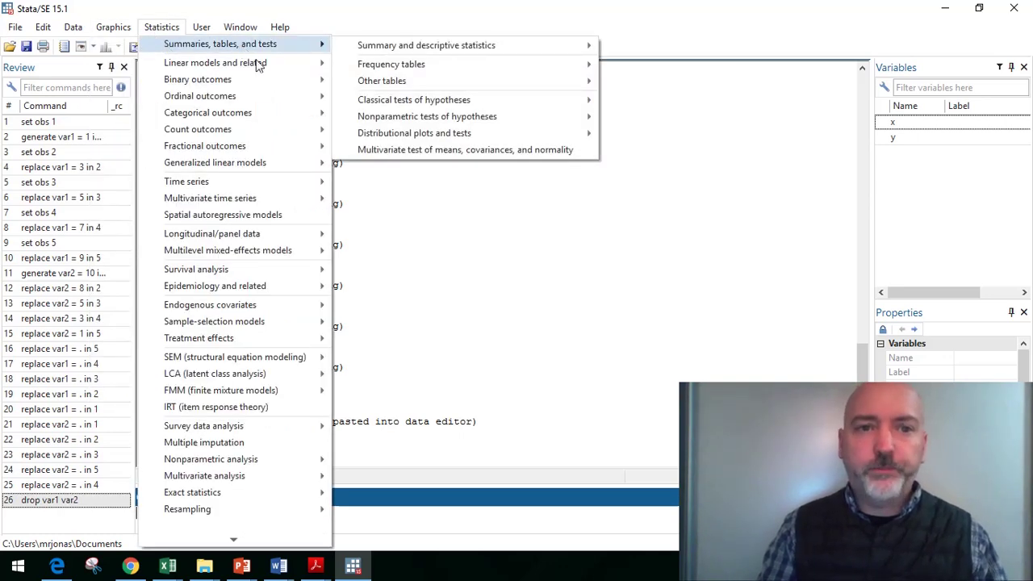
mouse_move(198, 129)
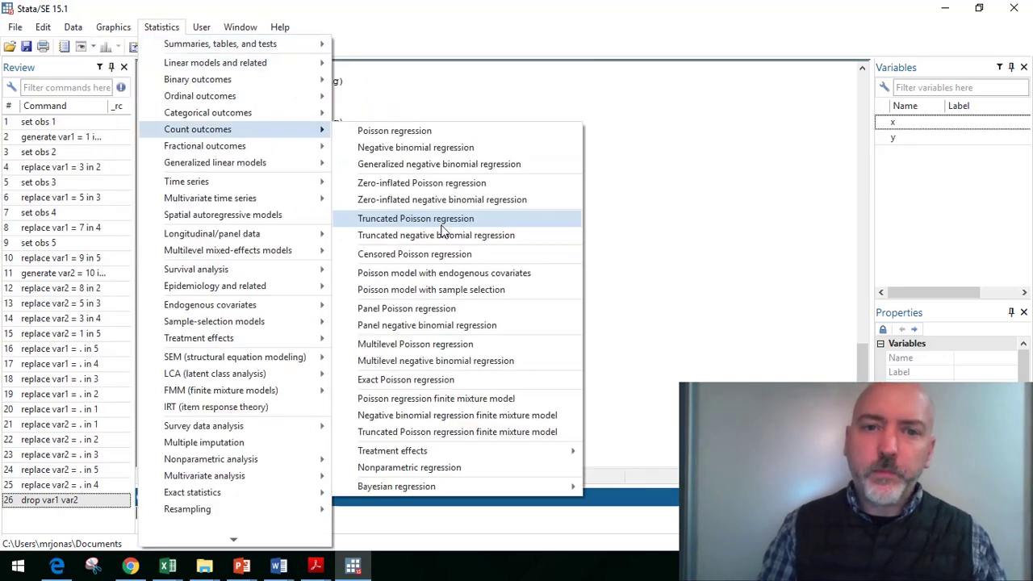
click(684, 241)
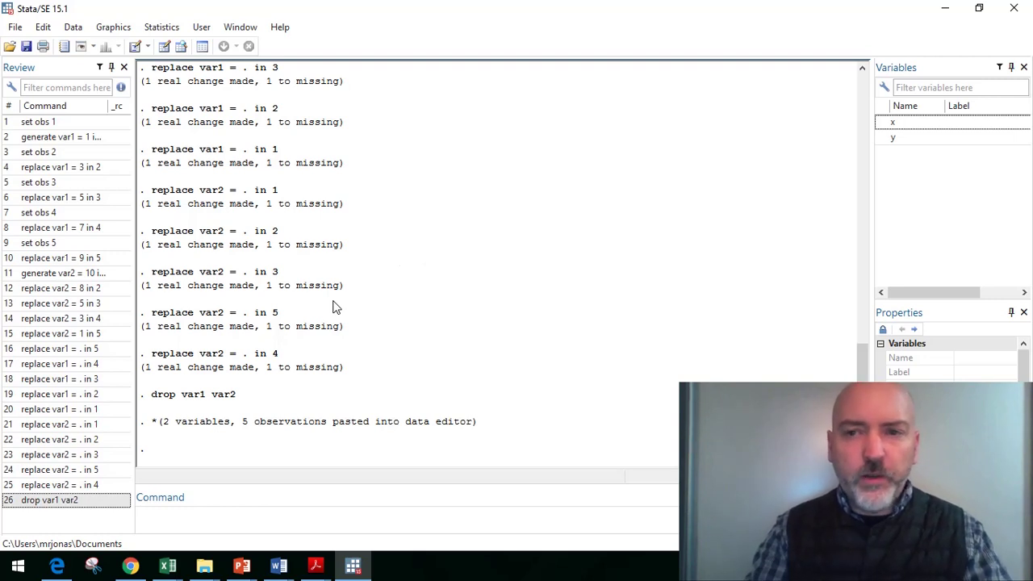
text(clear)
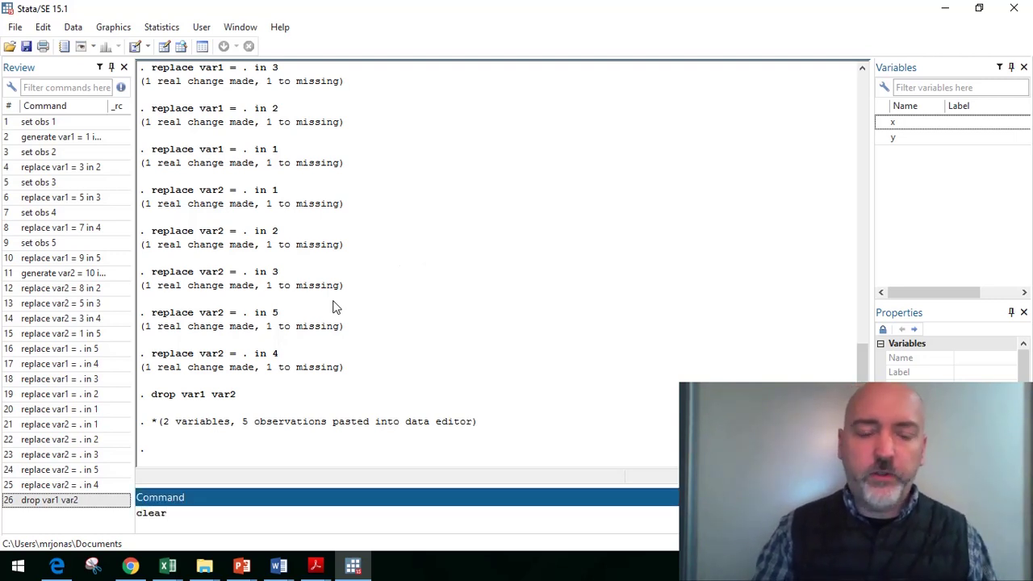
key(Return)
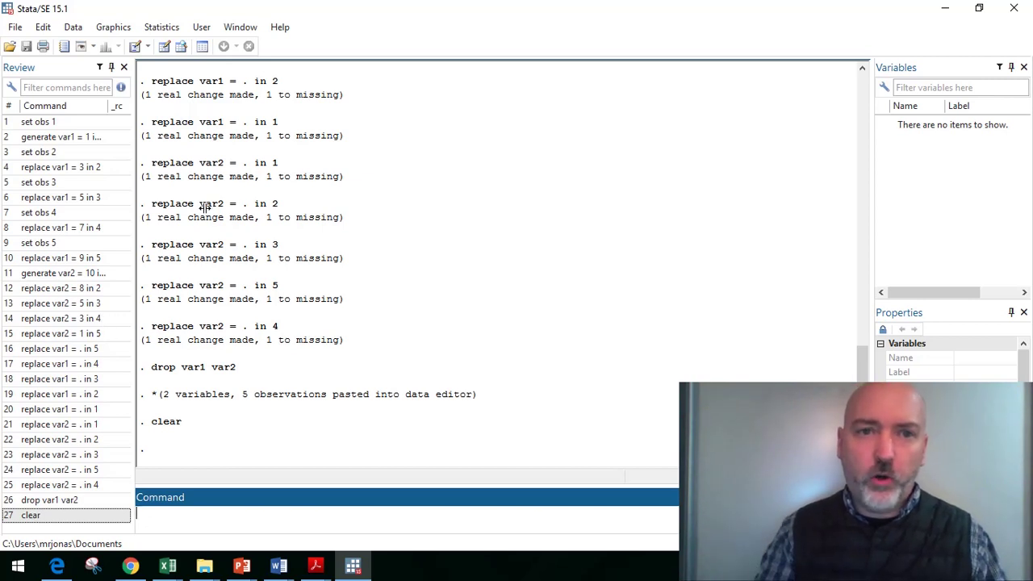
click(279, 26)
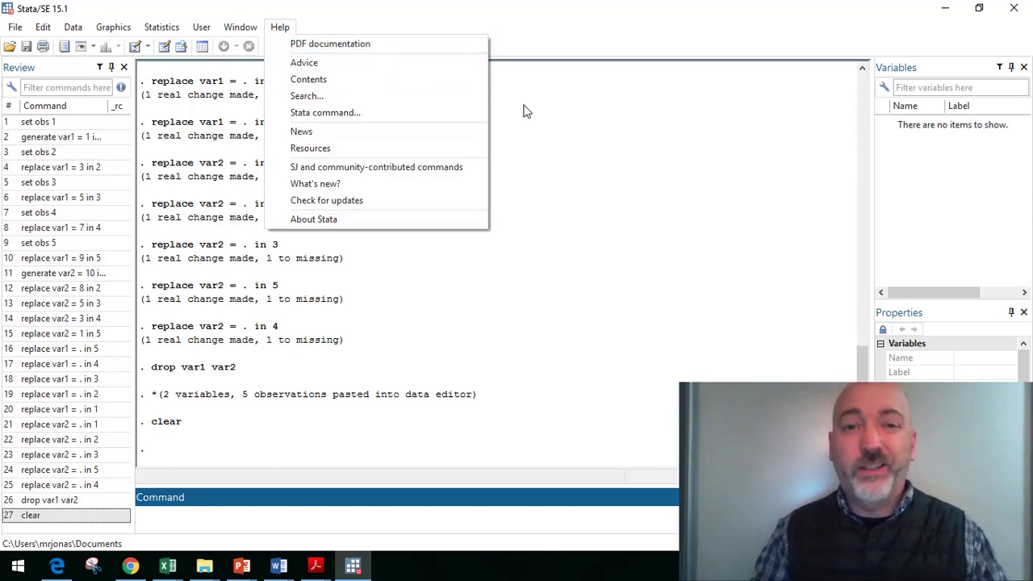
click(552, 128)
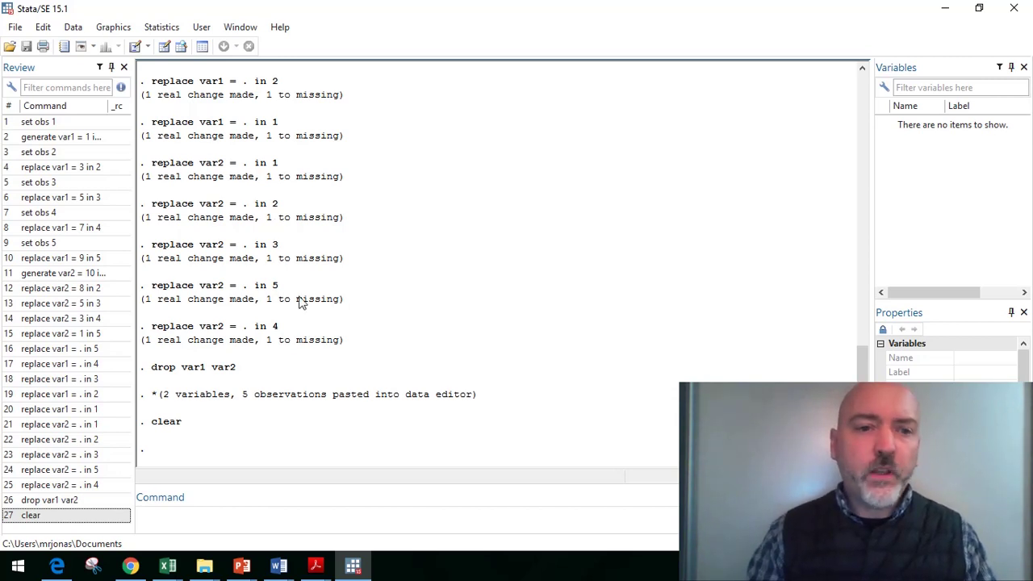
- Run 'sysuse dir' to list example datasets, then 'sysuse lifeexp' to load the data
click(253, 510)
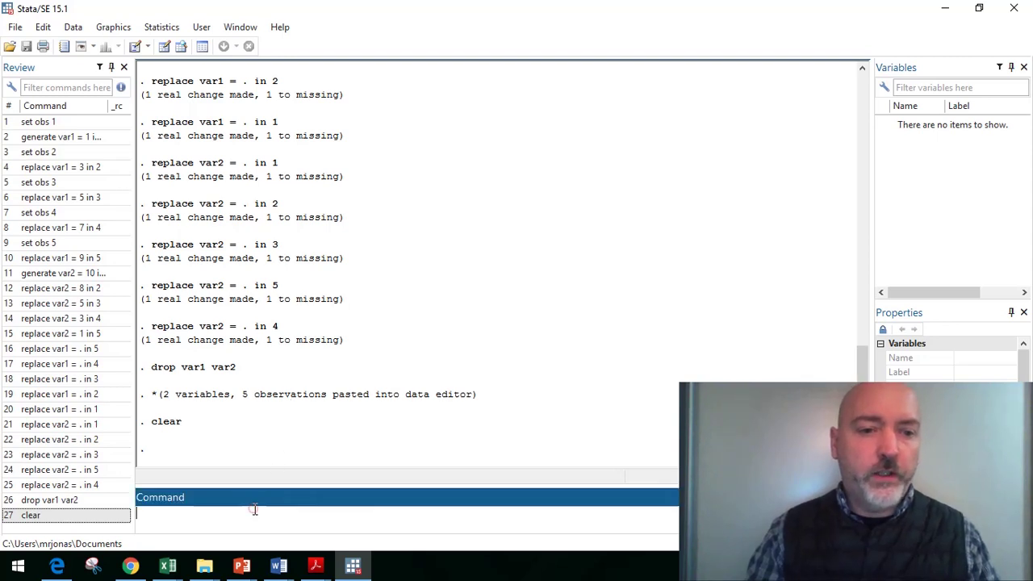
text(sys)
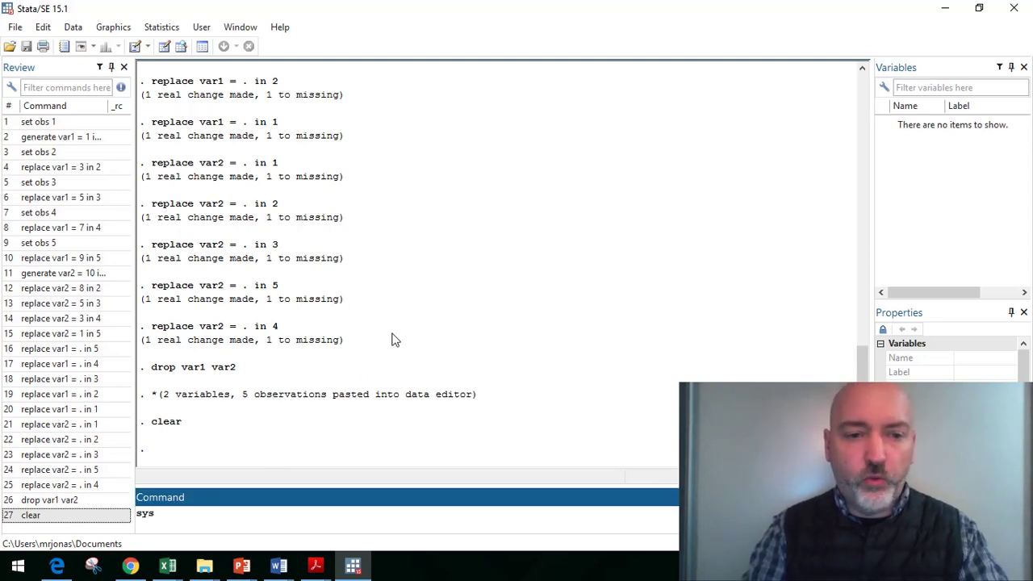
text(use)
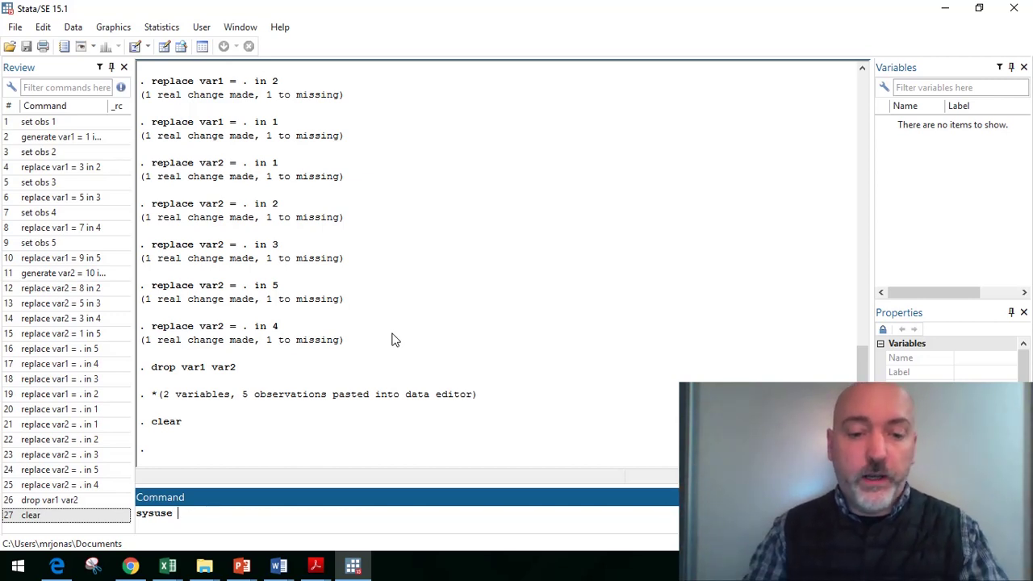
text(dir)
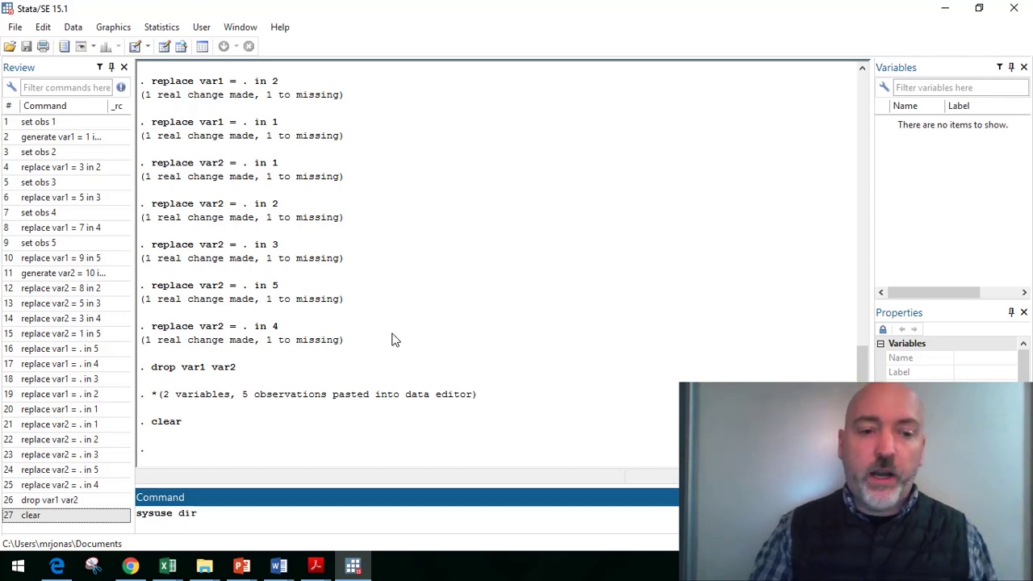
key(Return)
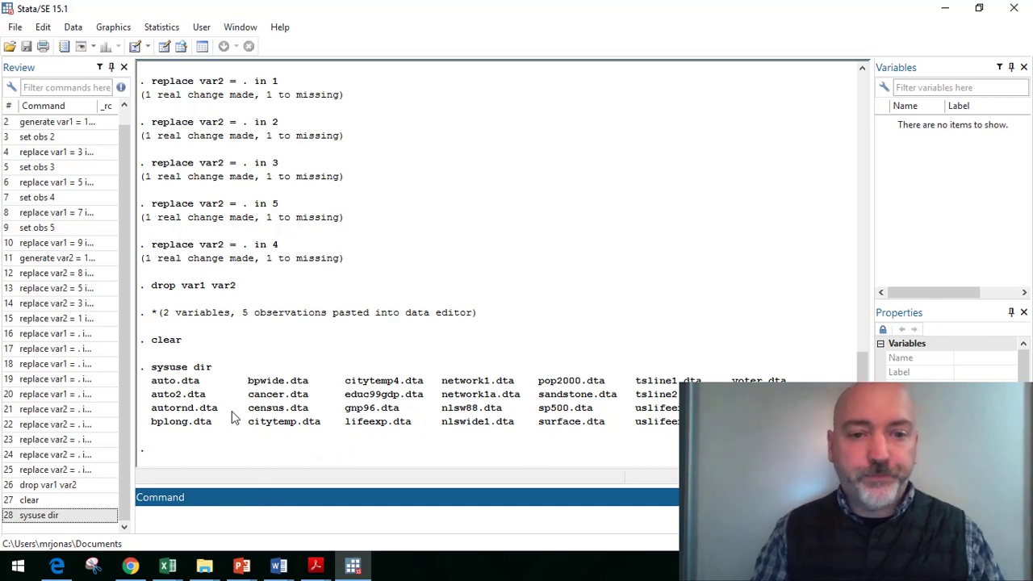
text(sy)
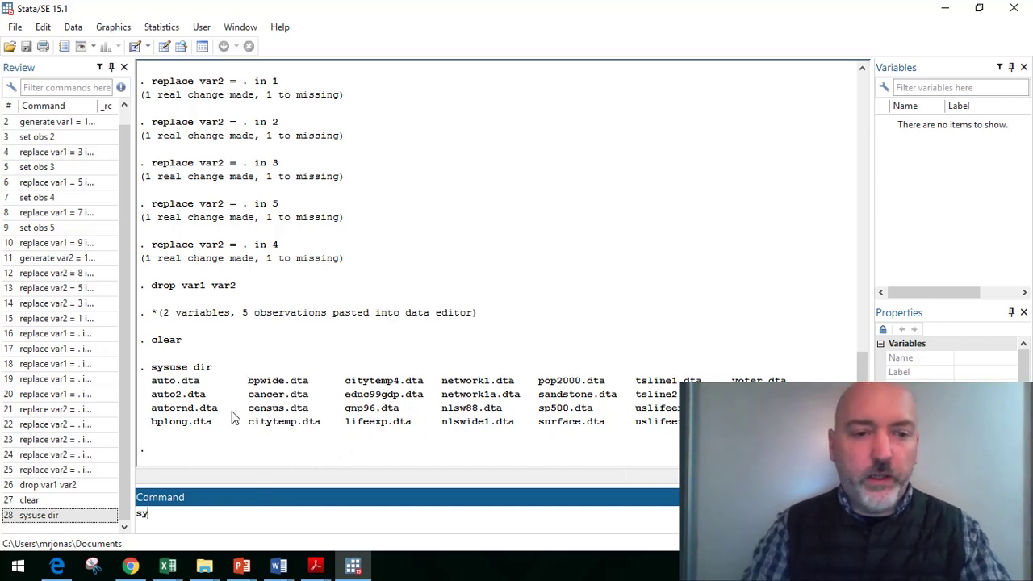
text(suse)
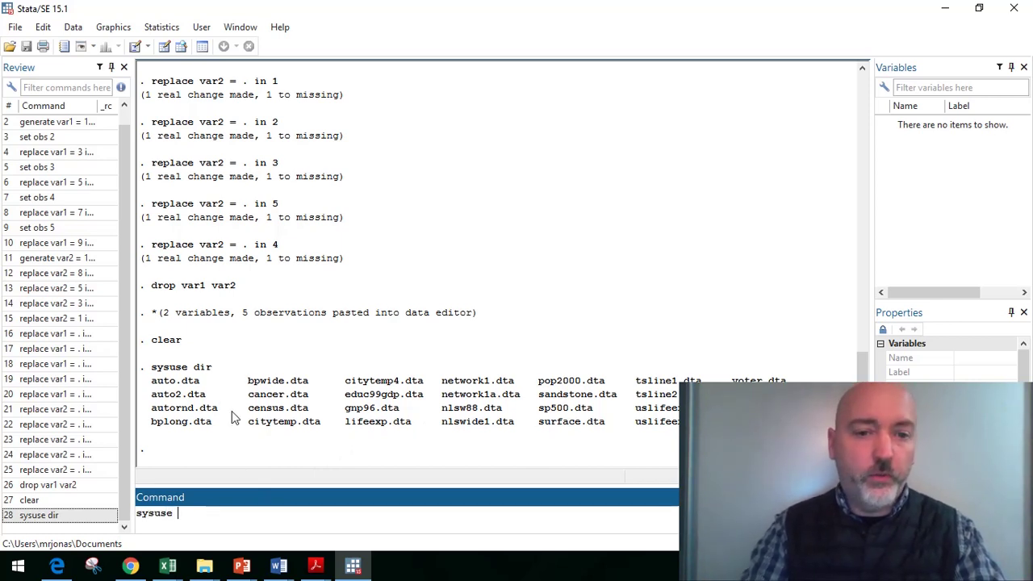
text( lifeexp)
key(Return)
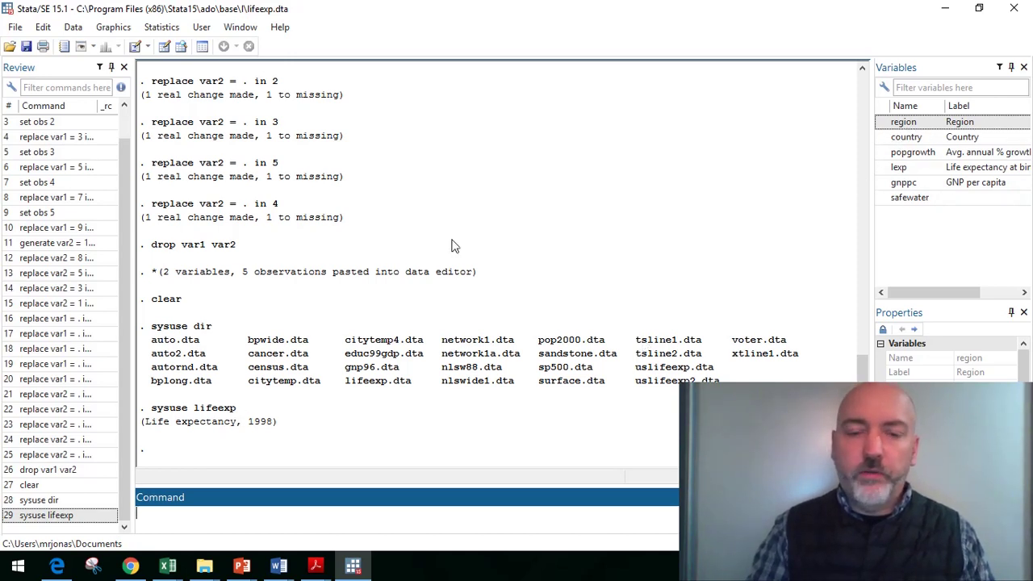
- Browse the lifeexp data in the Data Editor, close it, and run 'clear'
text(browse)
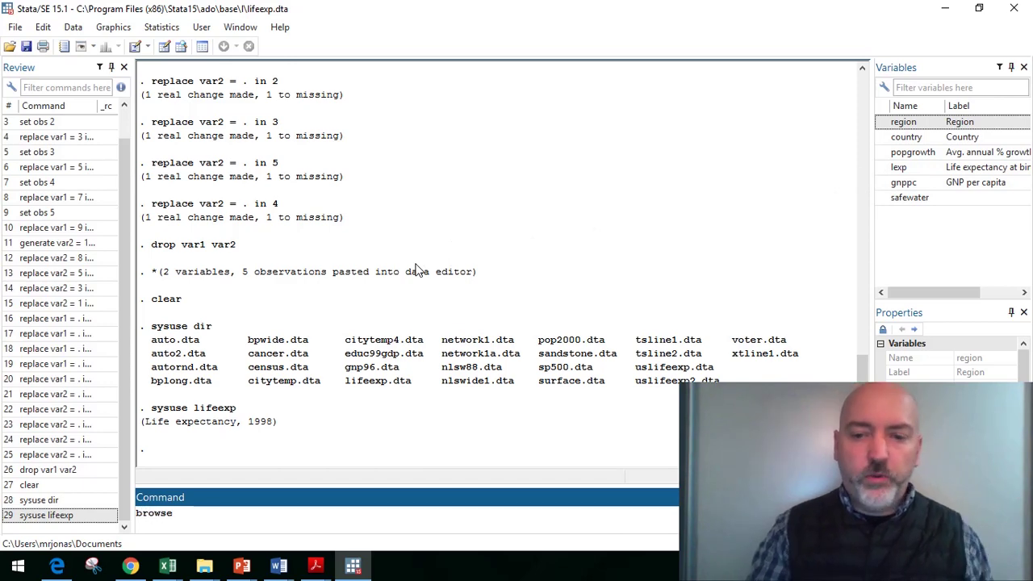
key(Return)
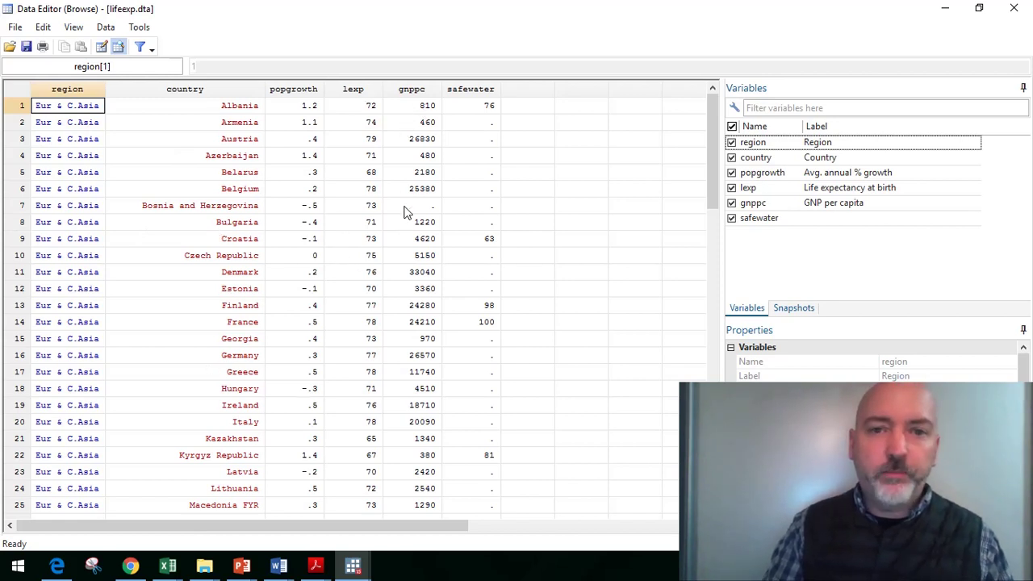
click(1014, 9)
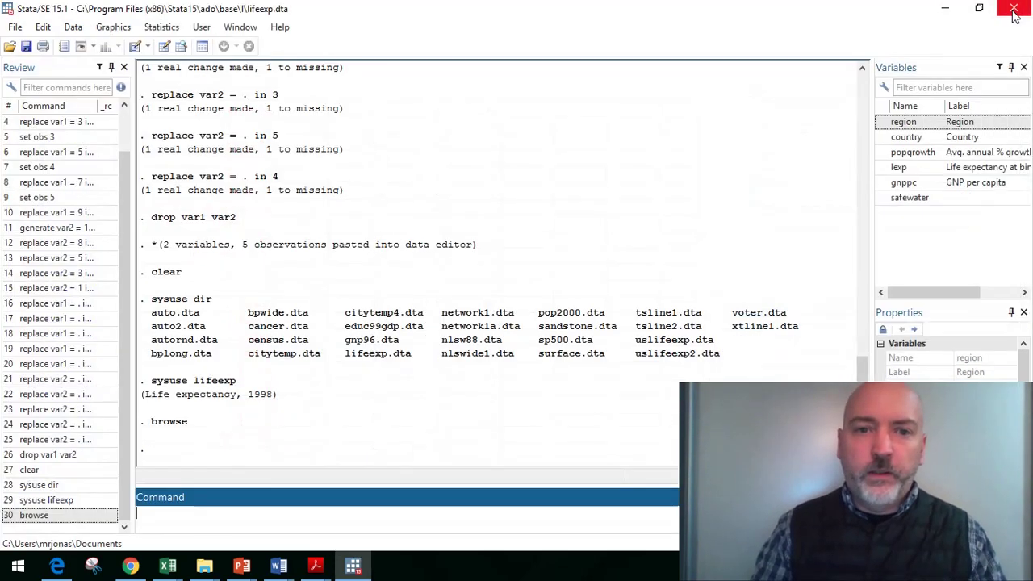
text(clear)
key(Return)
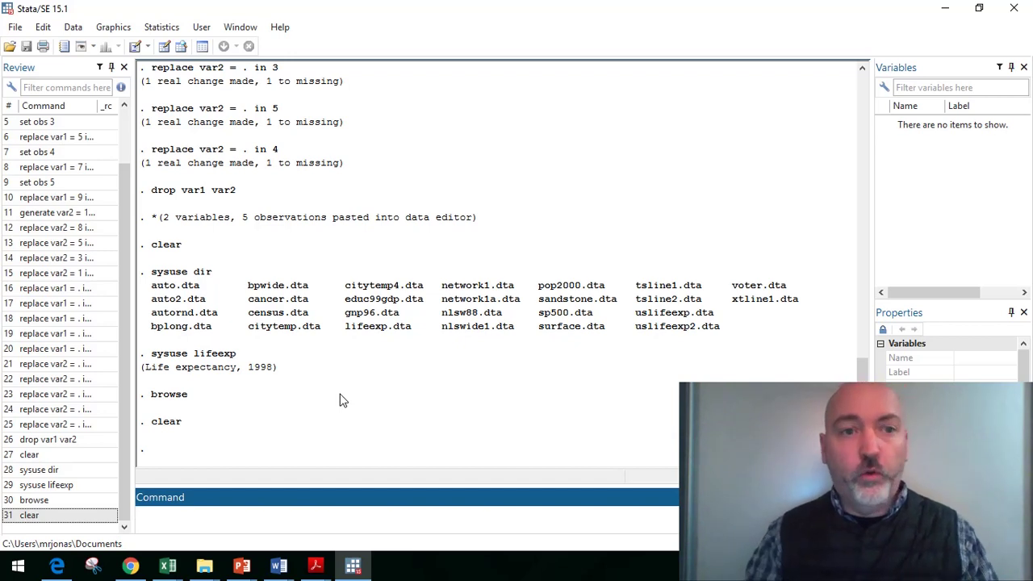
- Open the Example datasets help page (help dta_contents) from the File menu
click(17, 29)
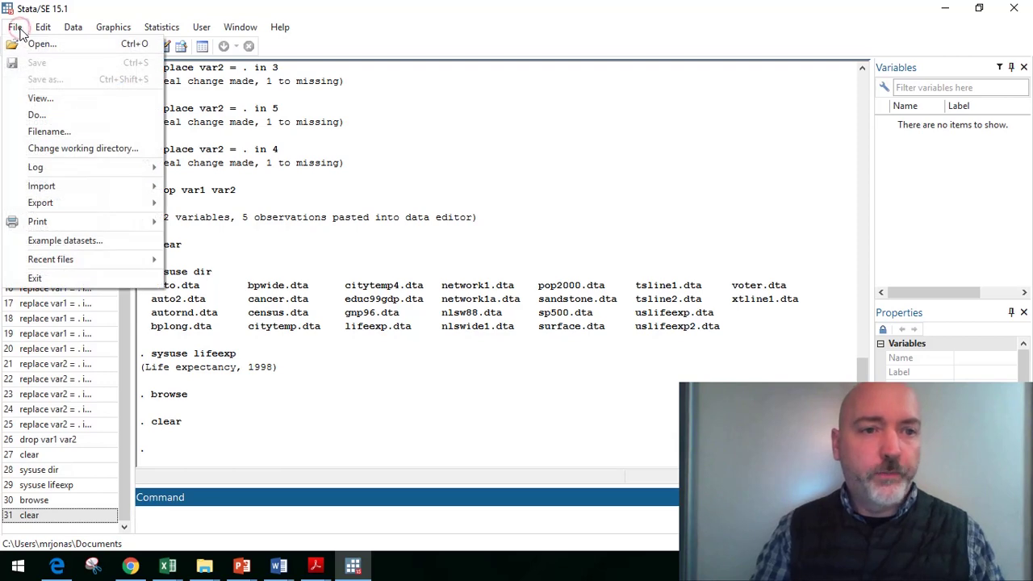
click(63, 242)
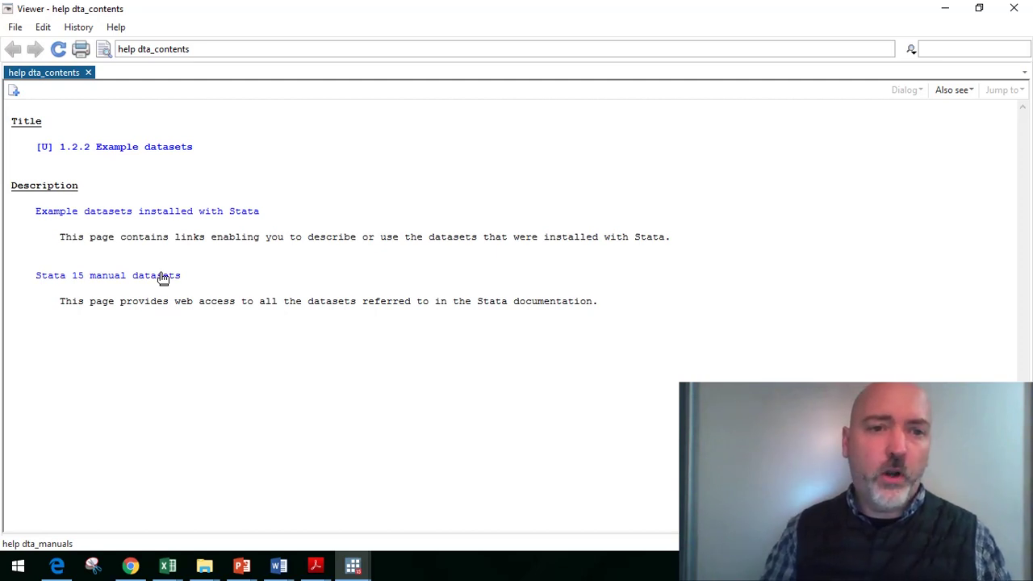
- Browse the Stata 15 manual datasets for the Data Management Reference Manual [D], then close the Viewer
click(105, 277)
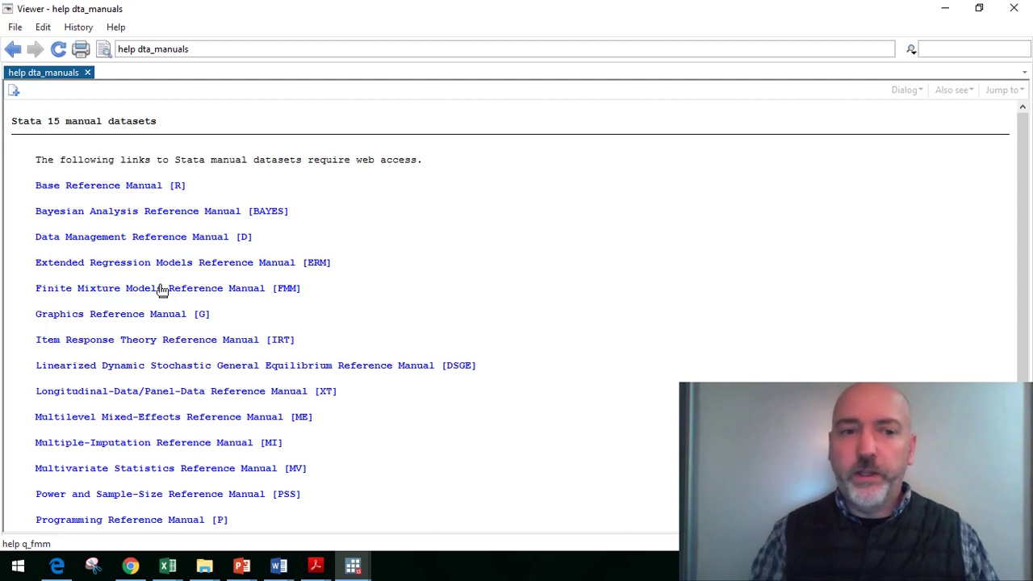
click(129, 242)
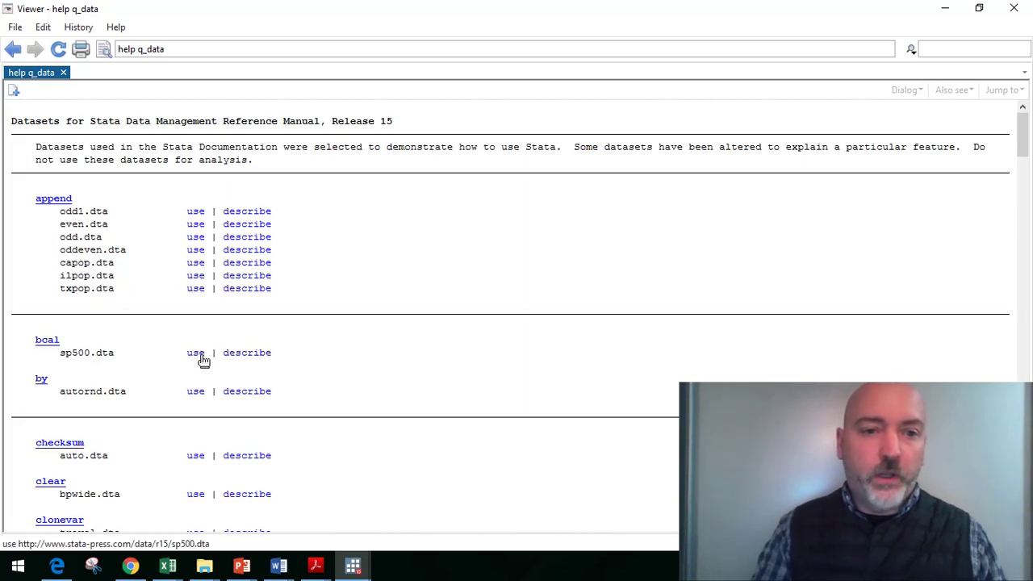
click(1015, 8)
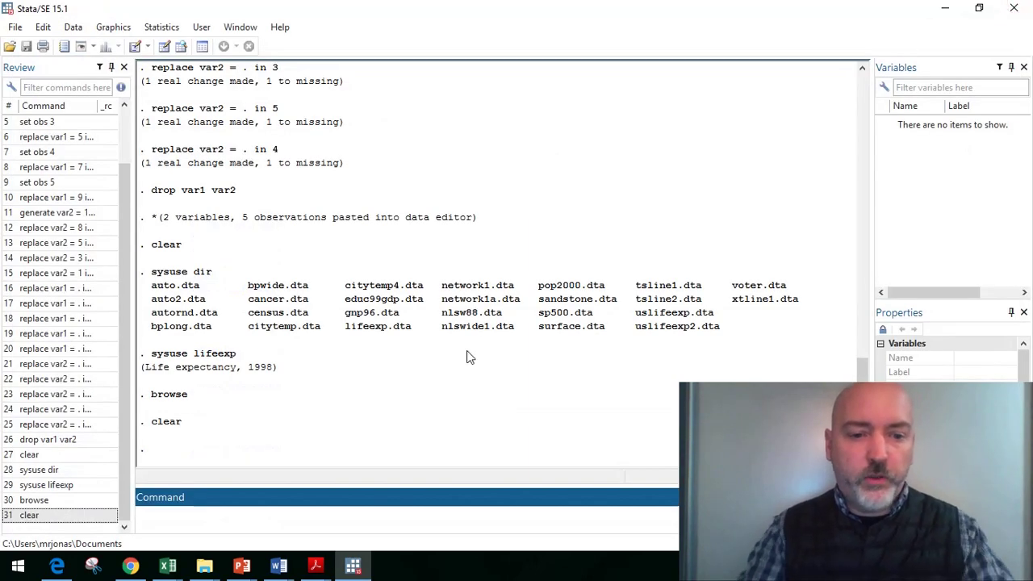
- Load the S&P 500 data with webuse sp500 and browse it in the Data Editor
text(webuse sp)
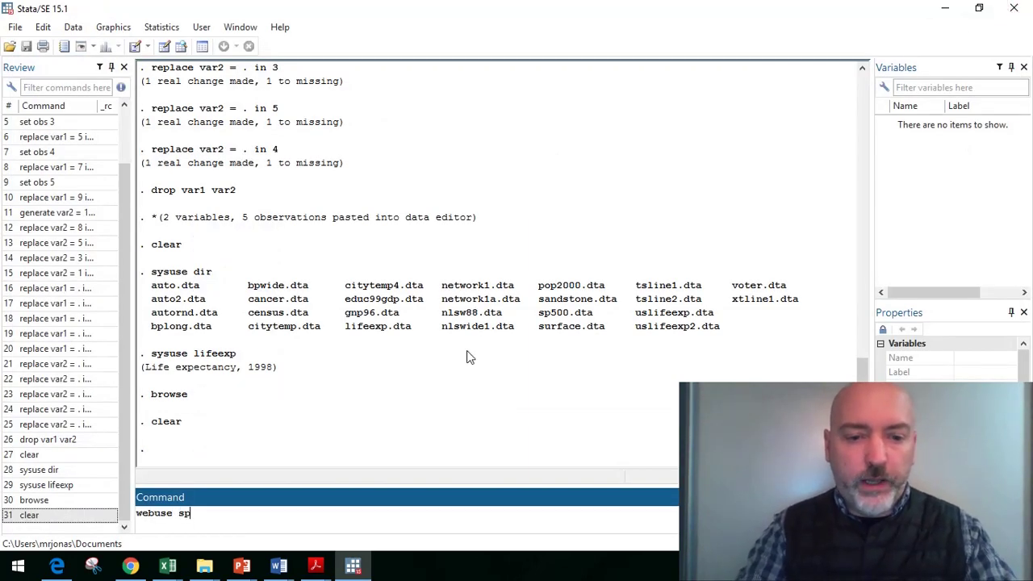
text(500)
key(Return)
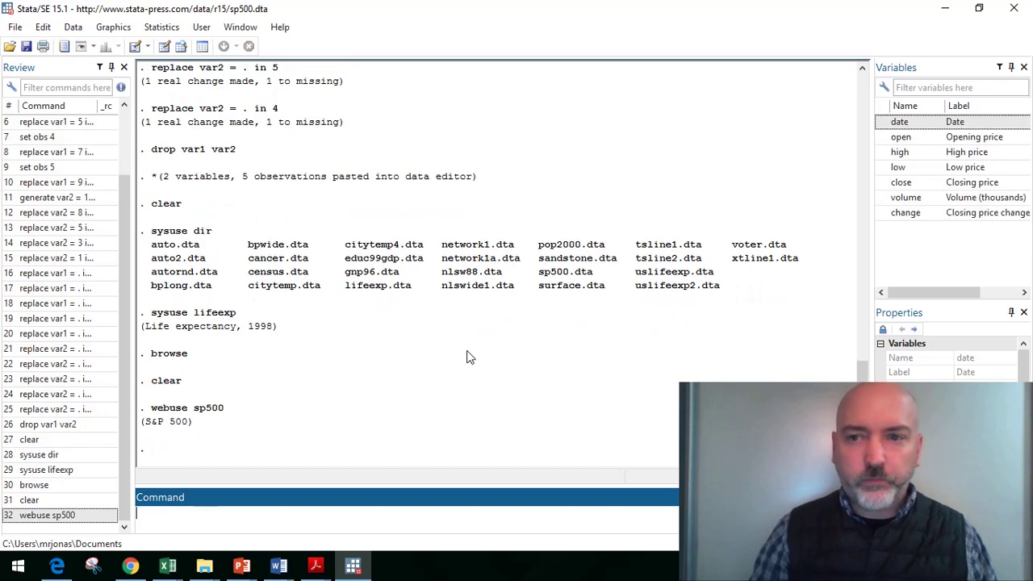
text(bro)
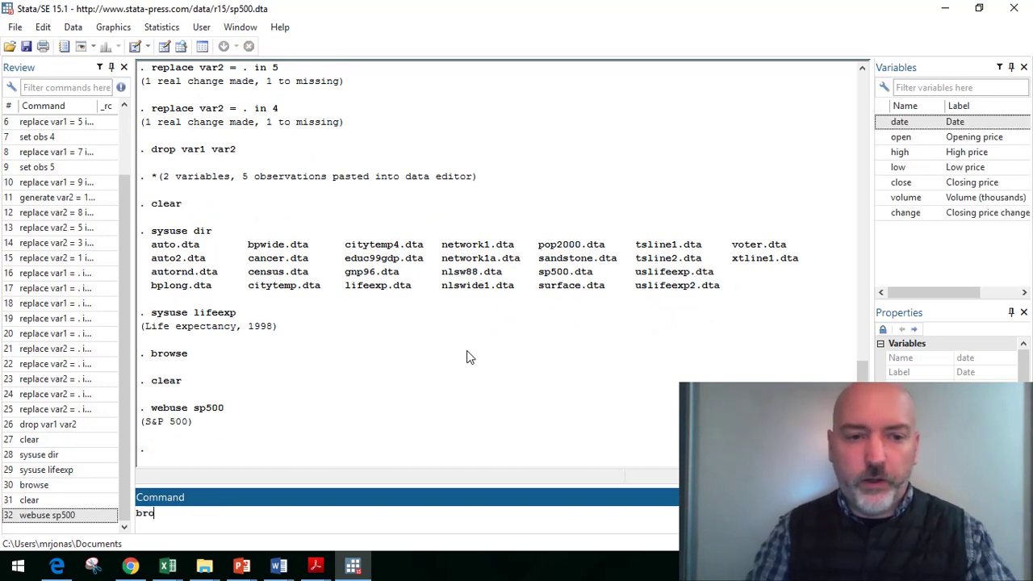
key(Return)
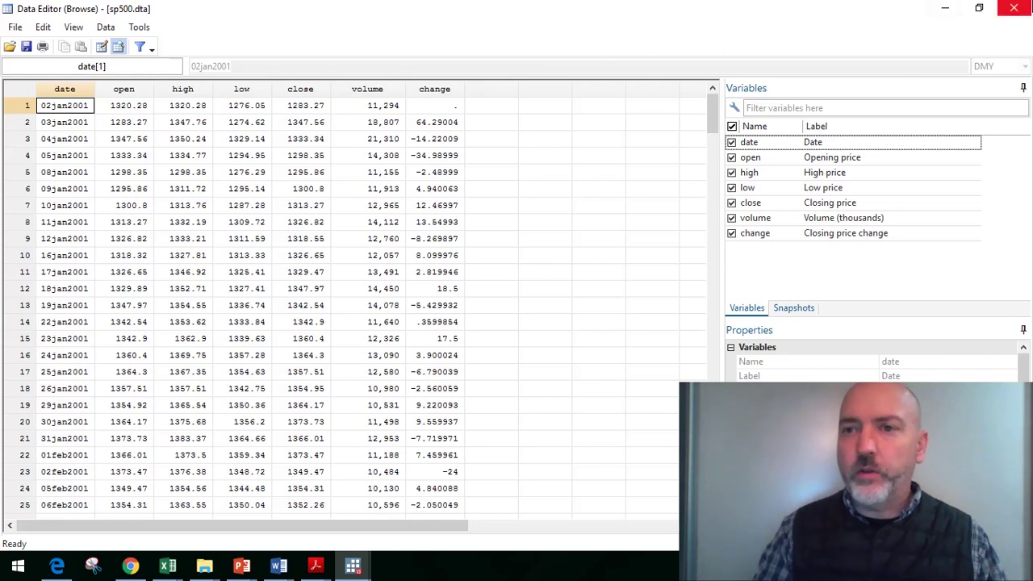
click(1014, 9)
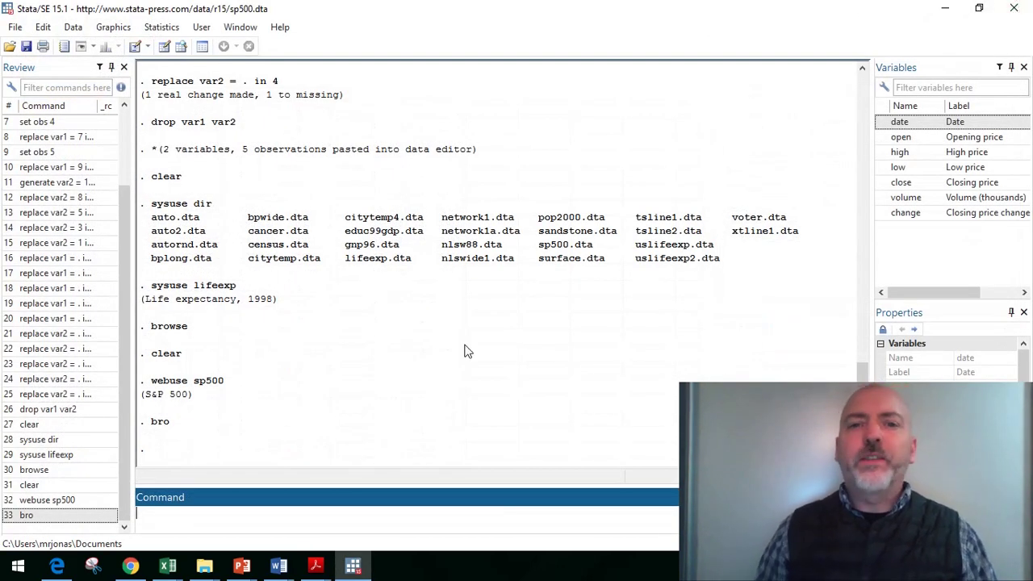